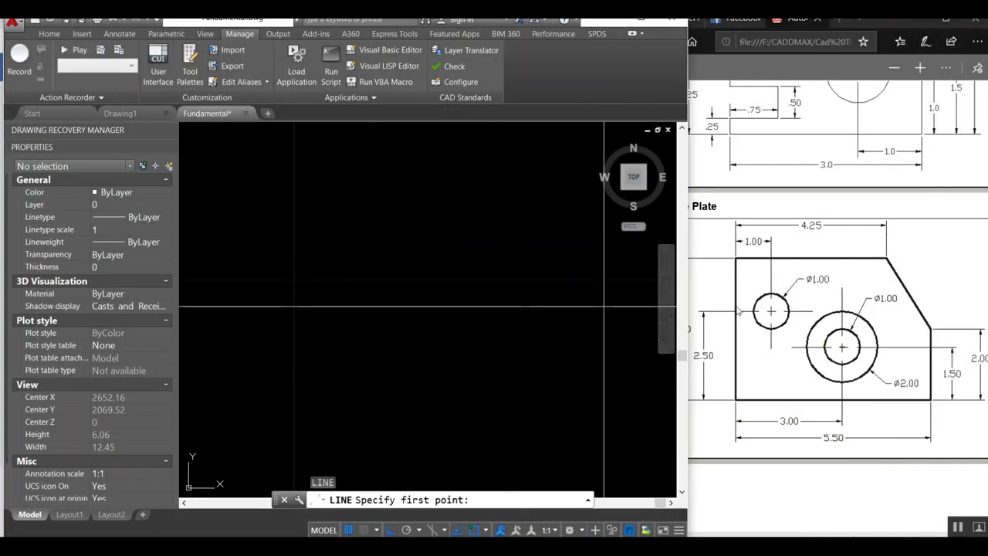
Draw the plate's 4 left edge, 5.5 bottom edge and 2 right edge with Ortho.
{"action": "left_click_drag", "start_coordinate": [690, 293], "coordinate": [676, 292]}
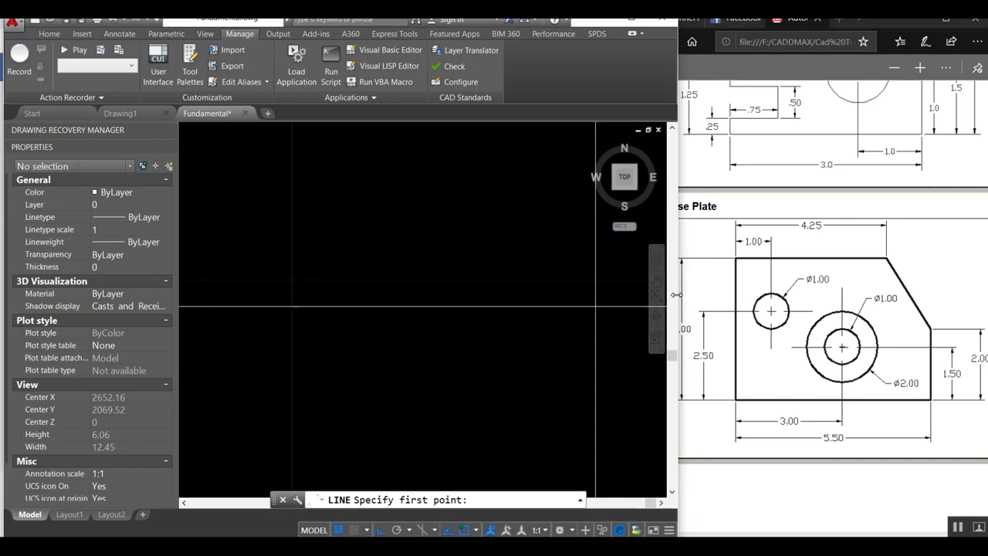
{"action": "key", "text": "Escape"}
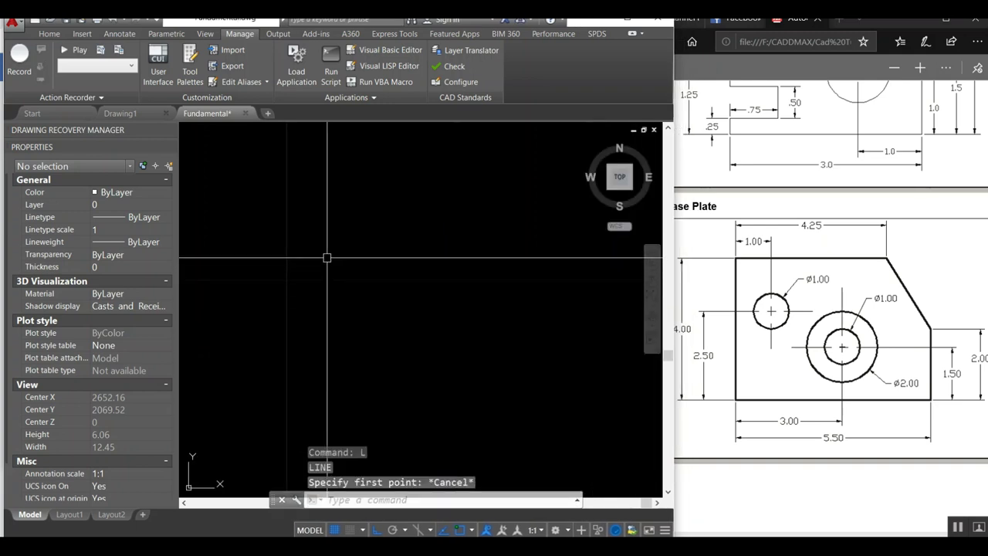
{"action": "key", "text": "Return"}
{"action": "left_click", "coordinate": [316, 253]}
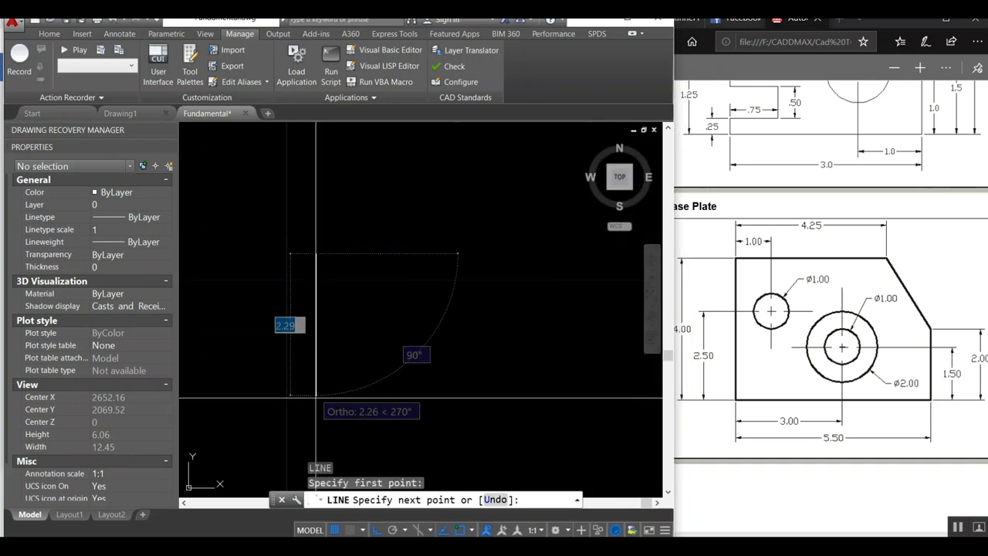
{"action": "type", "text": "4"}
{"action": "key", "text": "Return"}
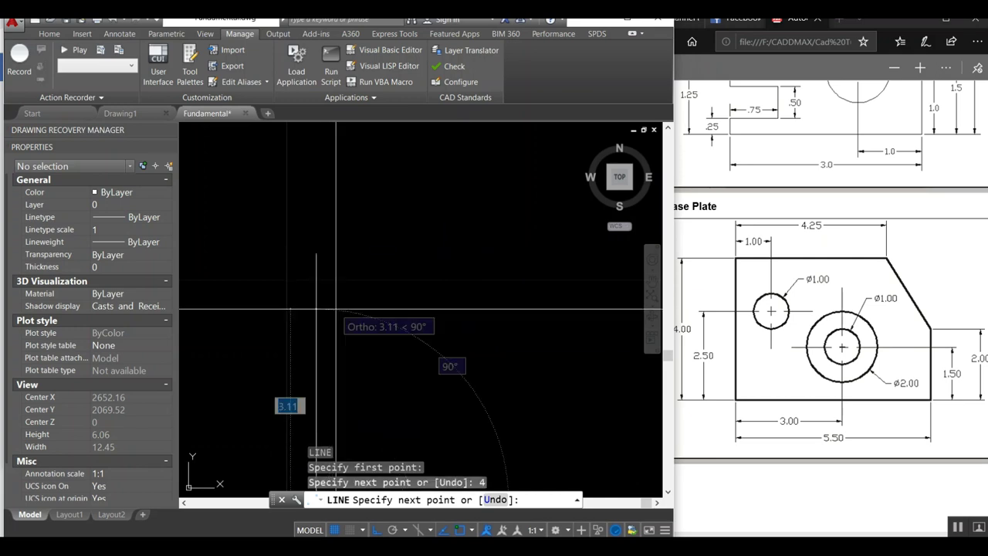
{"action": "middle_click_drag", "start_coordinate": [386, 255], "coordinate": [292, 165]}
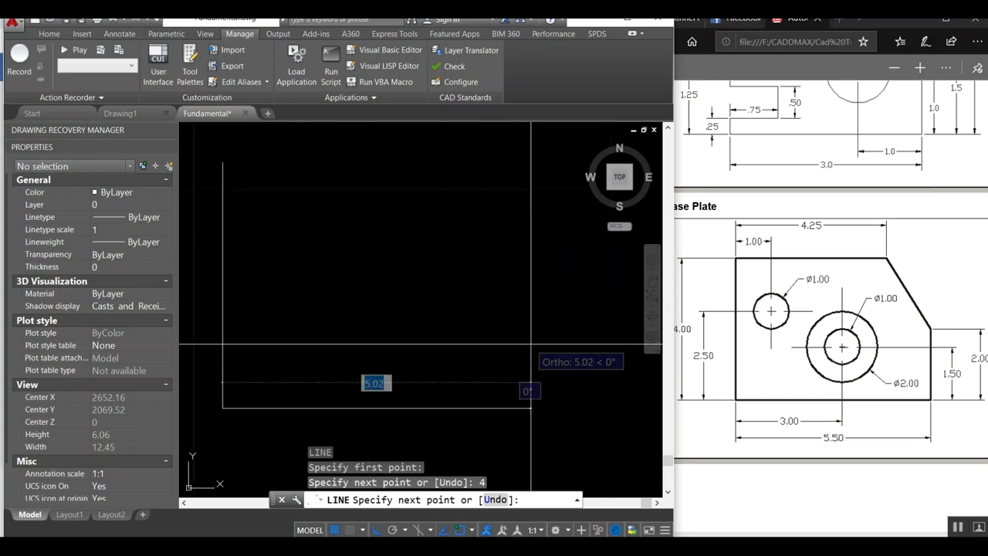
{"action": "type", "text": "5."}
{"action": "key", "text": "Return"}
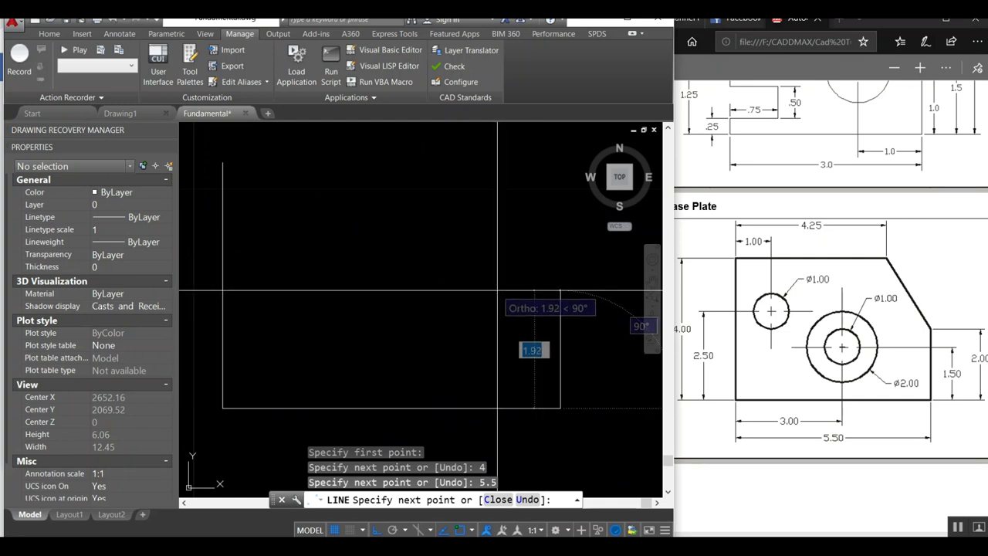
{"action": "type", "text": "2"}
{"action": "key", "text": "Return"}
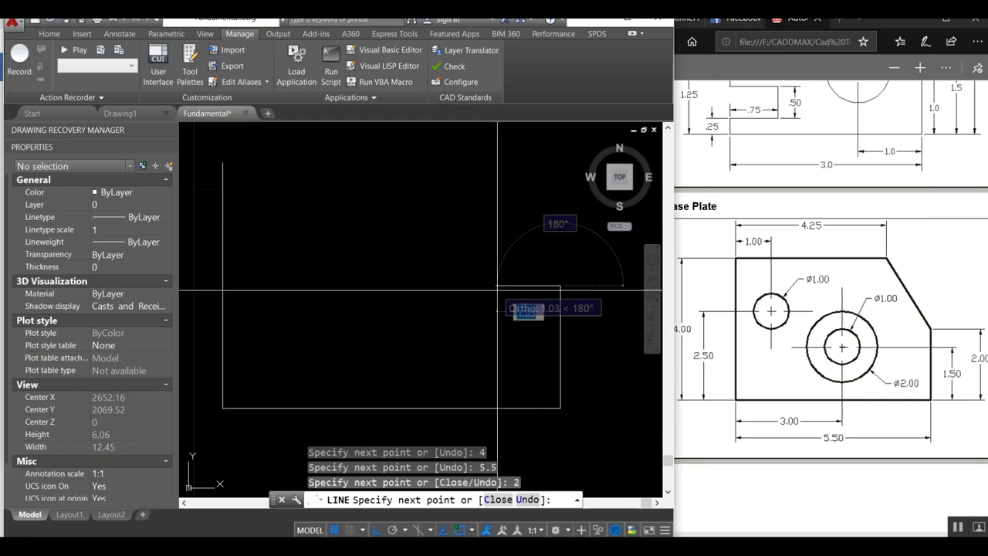
{"action": "key", "text": "Return"}
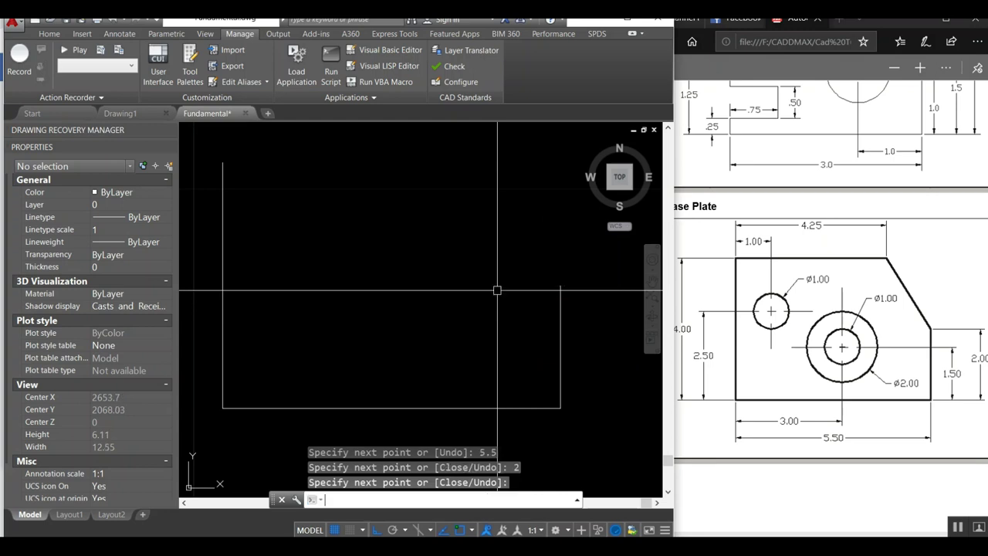
Draw the 4.25 top edge and the slanted corner line closing the outline.
{"action": "key", "text": "Return"}
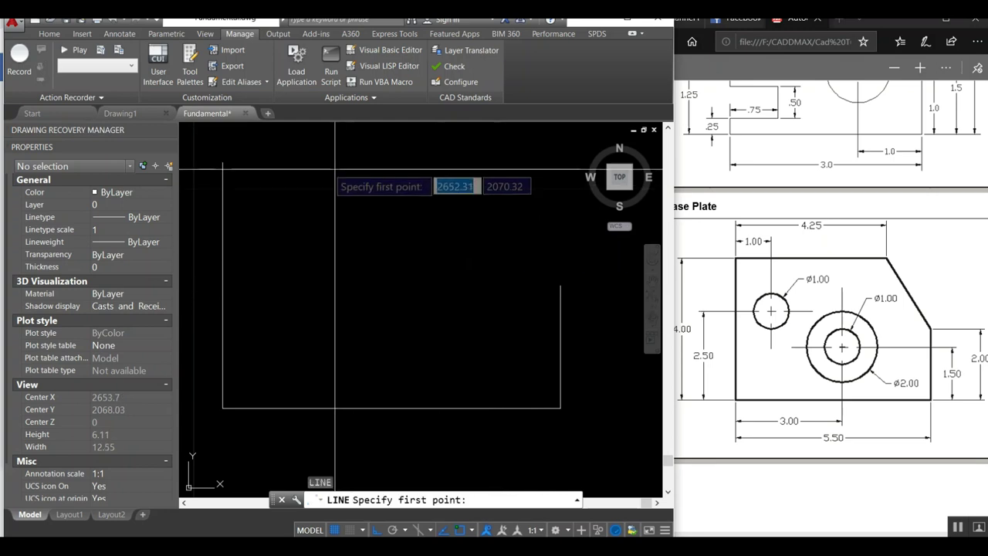
{"action": "left_click", "coordinate": [222, 162]}
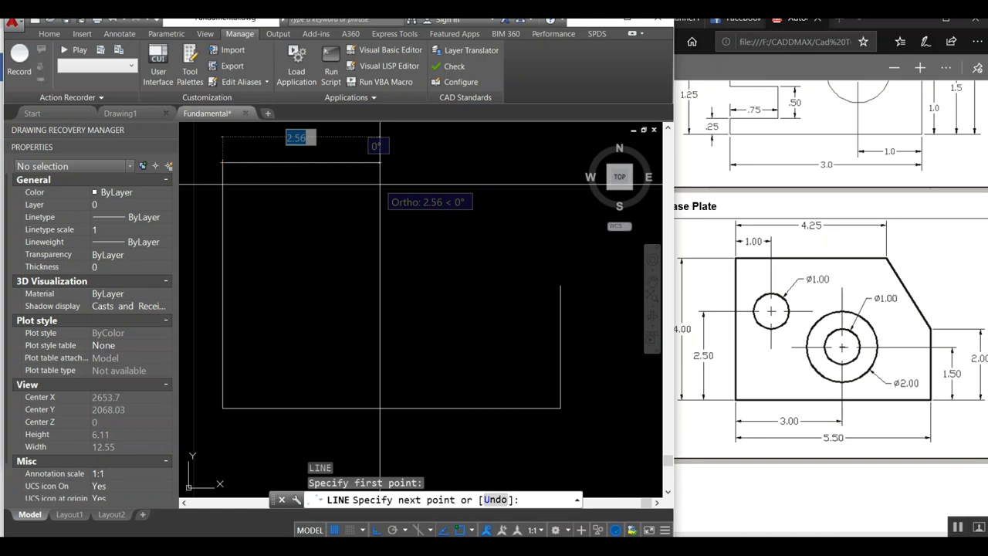
{"action": "type", "text": "5"}
{"action": "key", "text": "Return"}
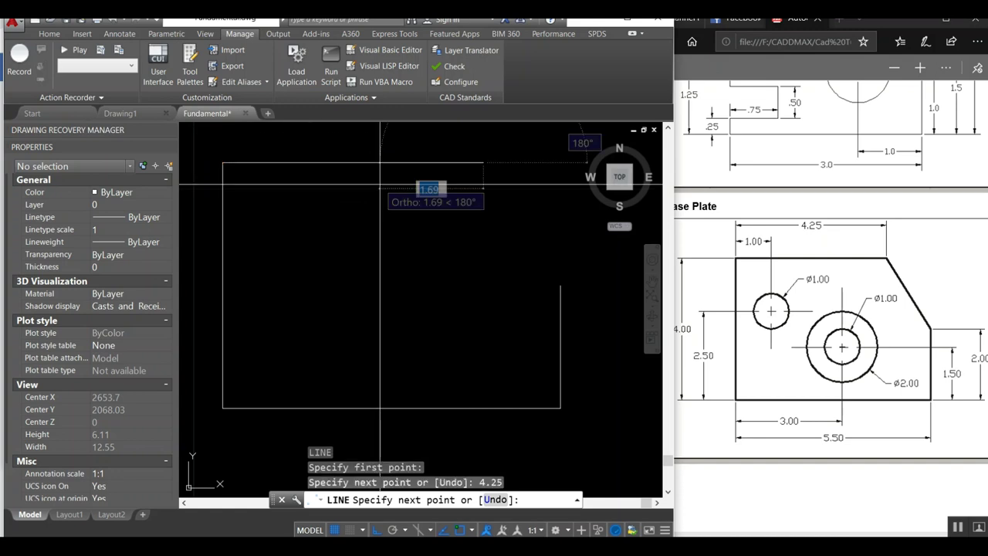
{"action": "left_click", "coordinate": [560, 285]}
{"action": "key", "text": "Return"}
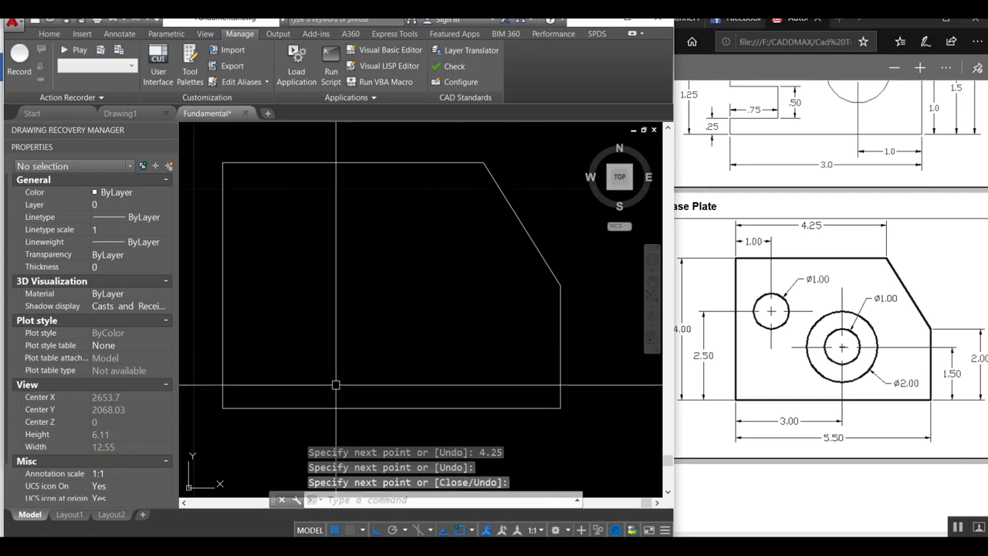
Offset the plate's left edge 1 unit inward.
{"action": "type", "text": "o"}
{"action": "key", "text": "Return"}
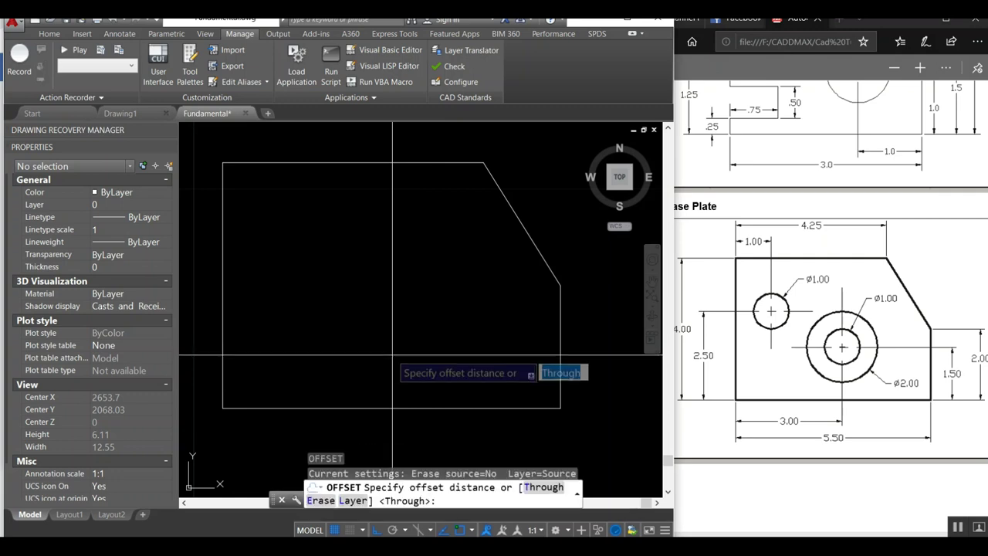
{"action": "type", "text": "1"}
{"action": "key", "text": "Return"}
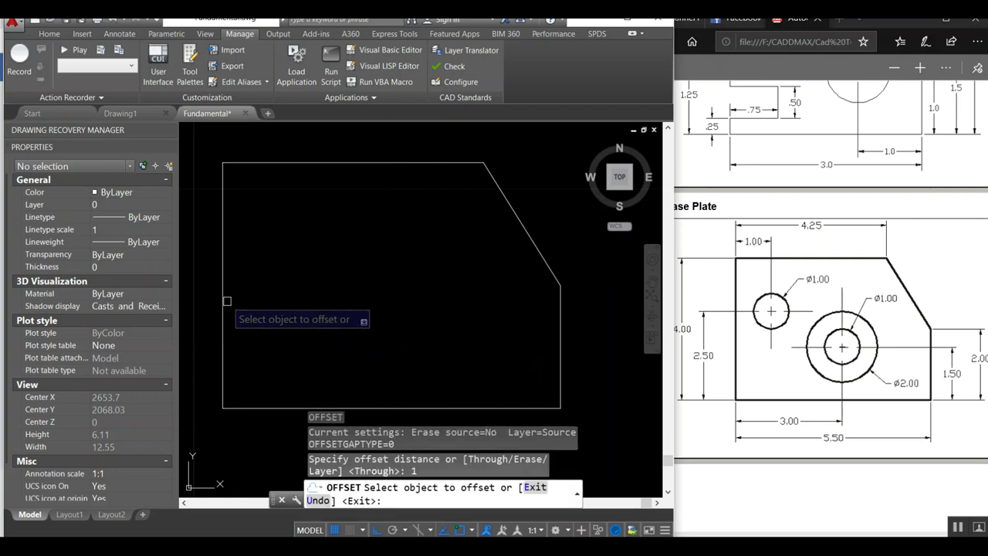
{"action": "left_click", "coordinate": [225, 300]}
{"action": "left_click", "coordinate": [235, 291]}
{"action": "key", "text": "Return"}
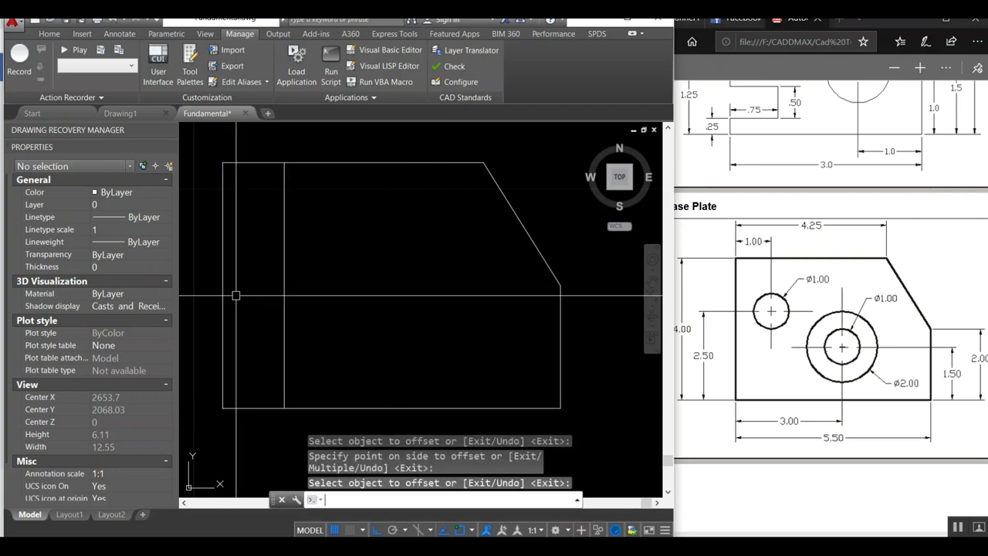
Offset the plate's bottom edge 2.5 units upward.
{"action": "key", "text": "Return"}
{"action": "type", "text": "2.5"}
{"action": "key", "text": "Return"}
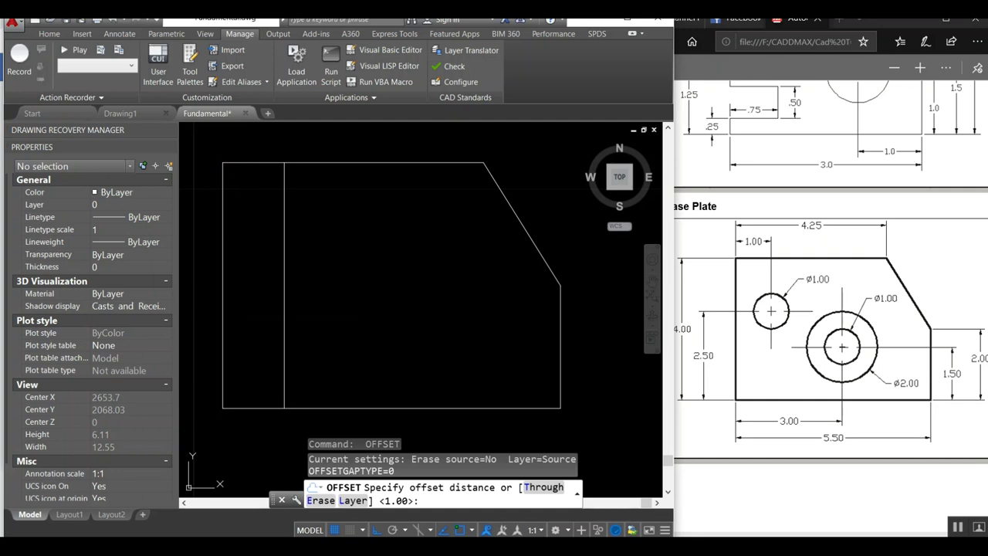
{"action": "left_click", "coordinate": [375, 407]}
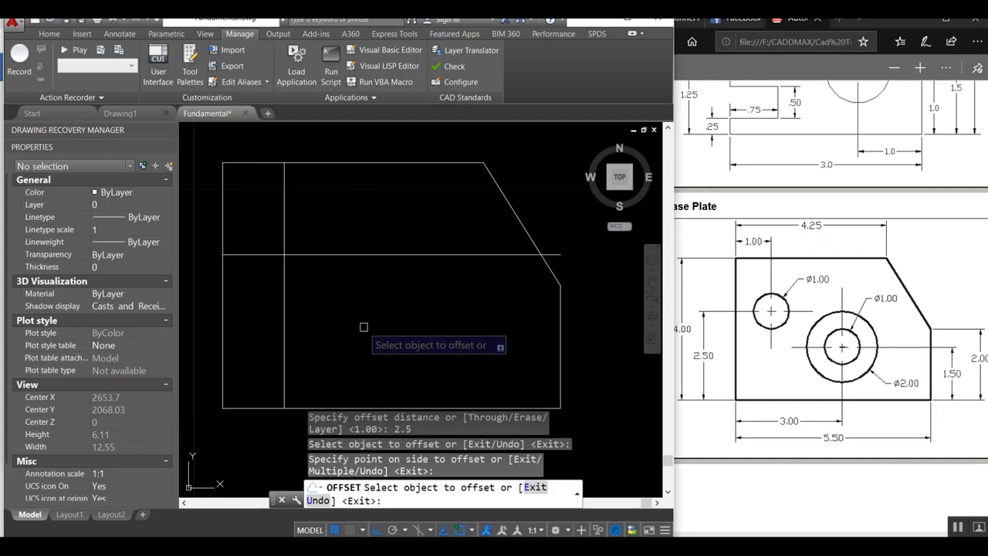
{"action": "key", "text": "Return"}
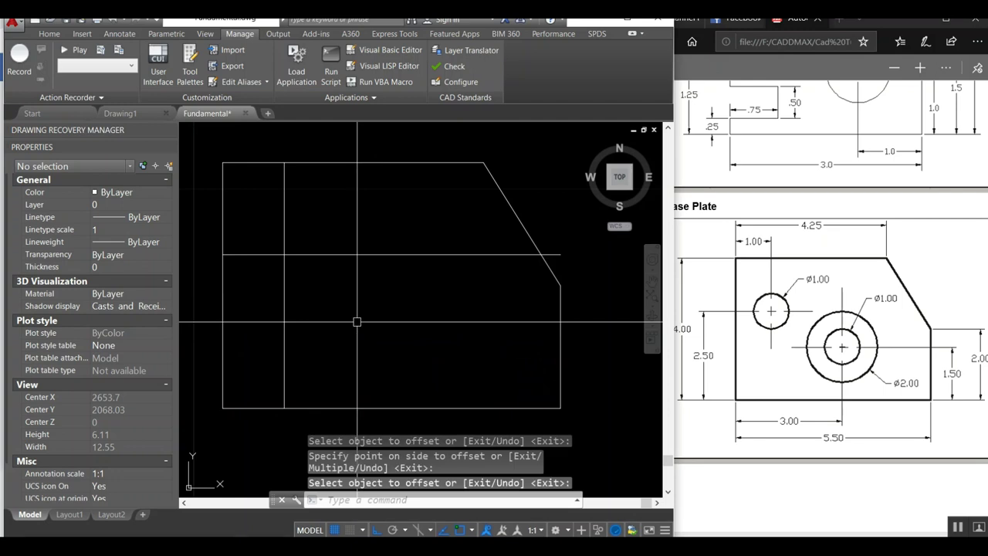
{"action": "type", "text": "c"}
{"action": "key", "text": "Return"}
Draw a 1-diameter circle at the construction-line intersection.
{"action": "left_click", "coordinate": [285, 254]}
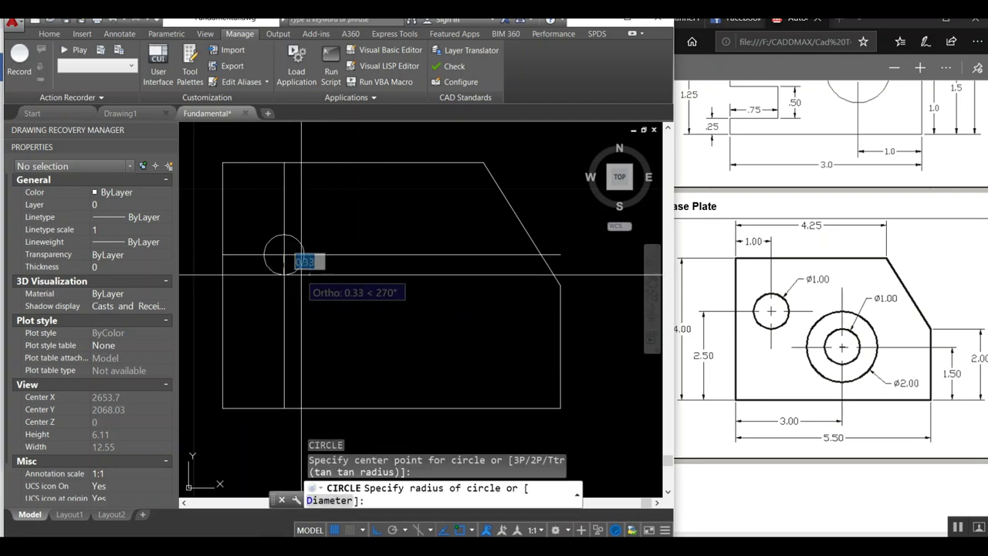
{"action": "type", "text": "d"}
{"action": "key", "text": "Return"}
{"action": "type", "text": "1"}
{"action": "key", "text": "Return"}
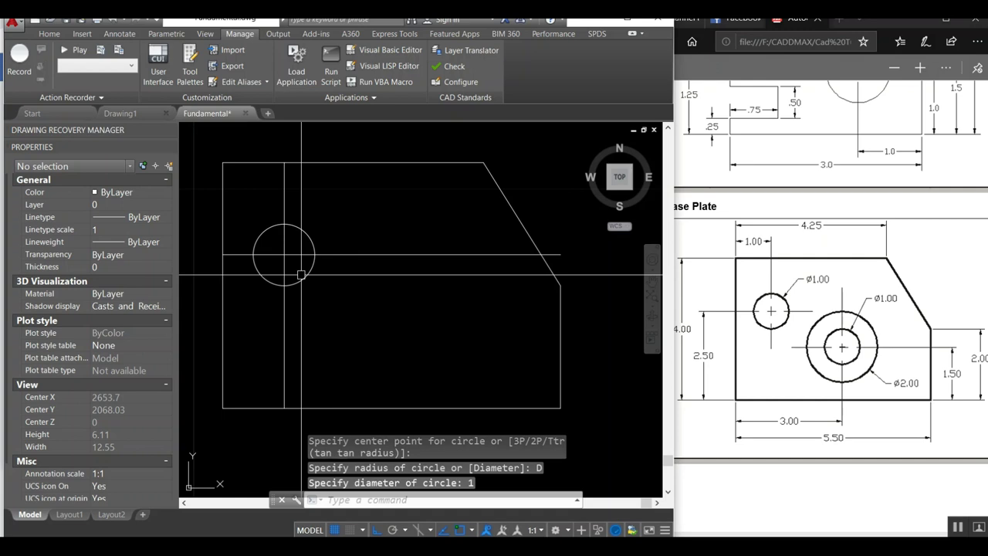
Trim the horizontal and vertical construction lines back to the circle.
{"action": "type", "text": "e"}
{"action": "key", "text": "Return"}
{"action": "left_click", "coordinate": [294, 269]}
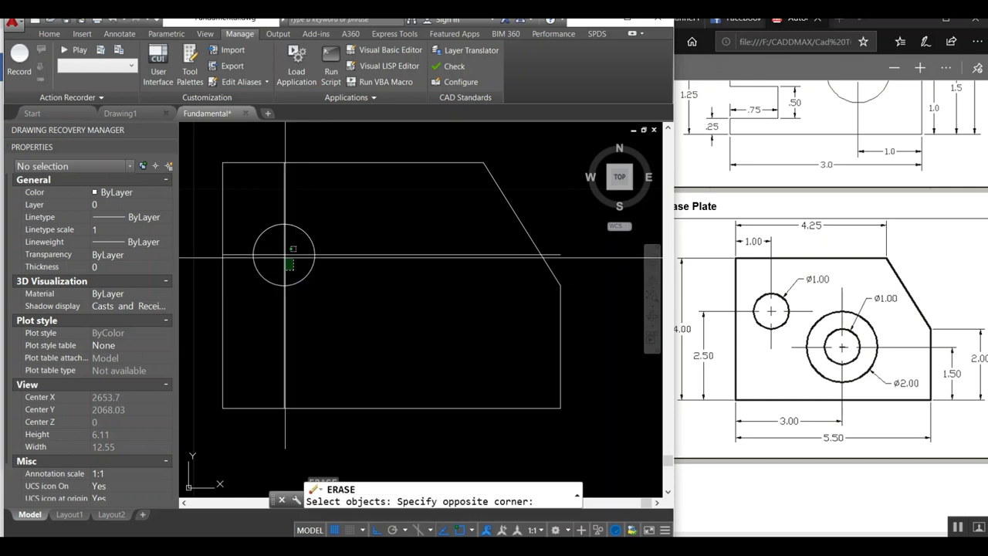
{"action": "key", "text": "Escape"}
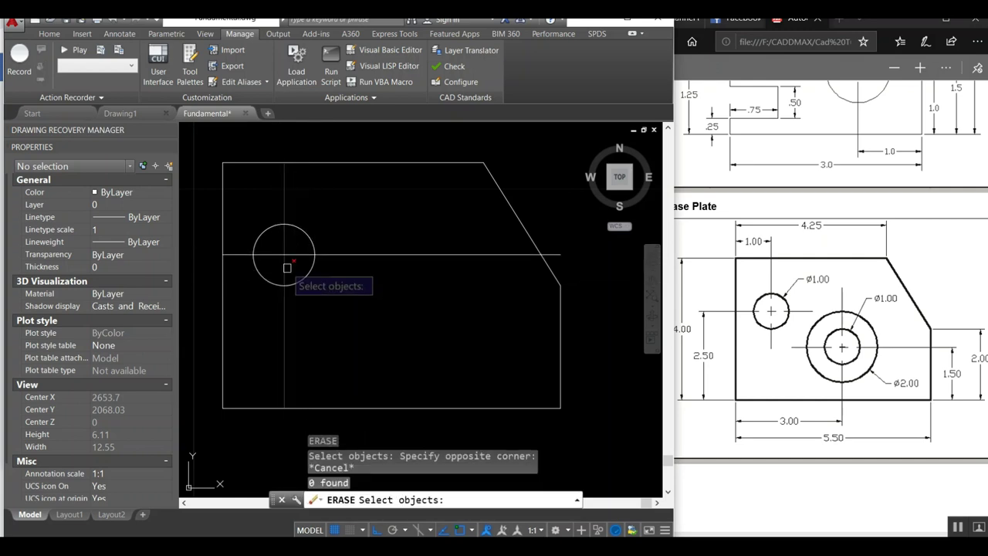
{"action": "left_click", "coordinate": [313, 259]}
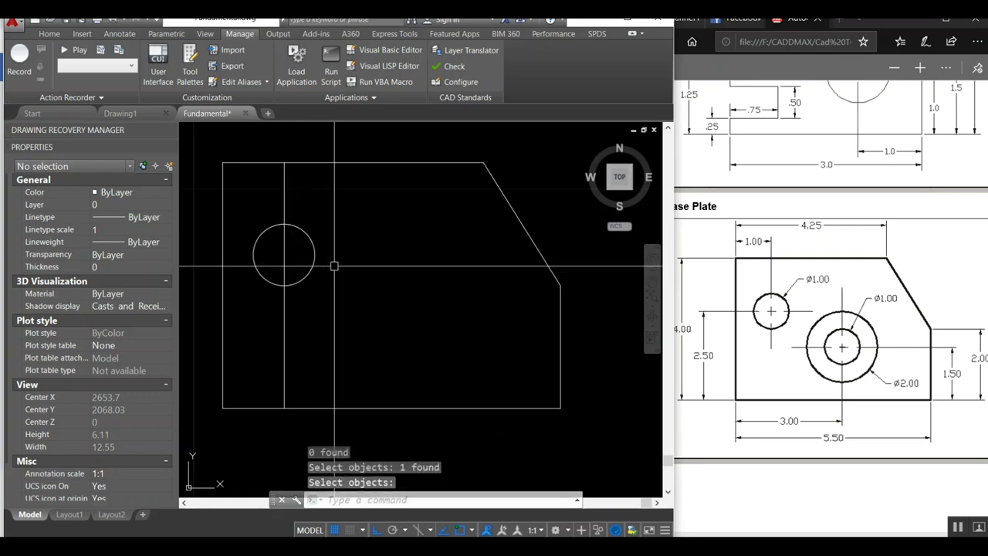
{"action": "key", "text": "ctrl+z"}
{"action": "type", "text": "tr"}
{"action": "key", "text": "Return"}
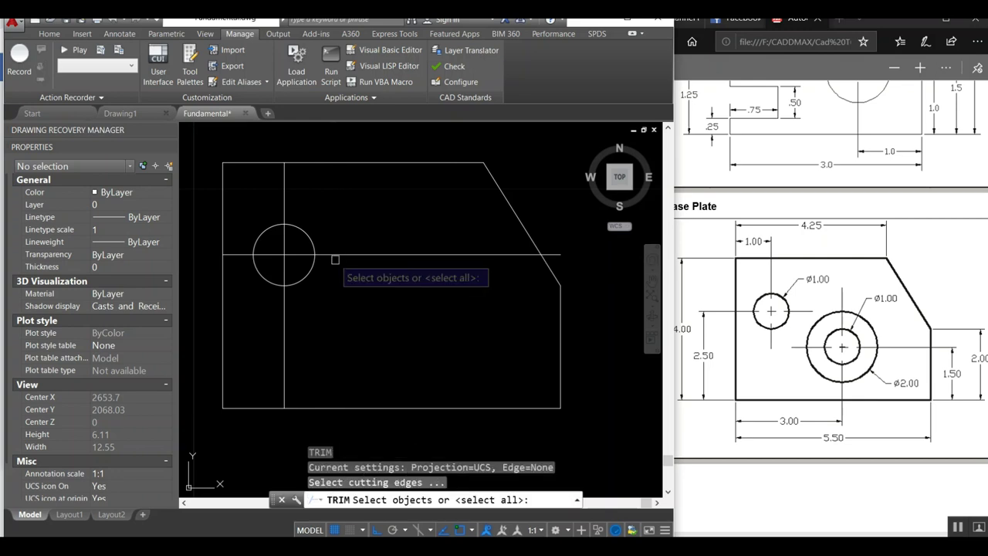
{"action": "key", "text": "Return"}
{"action": "left_click", "coordinate": [332, 256]}
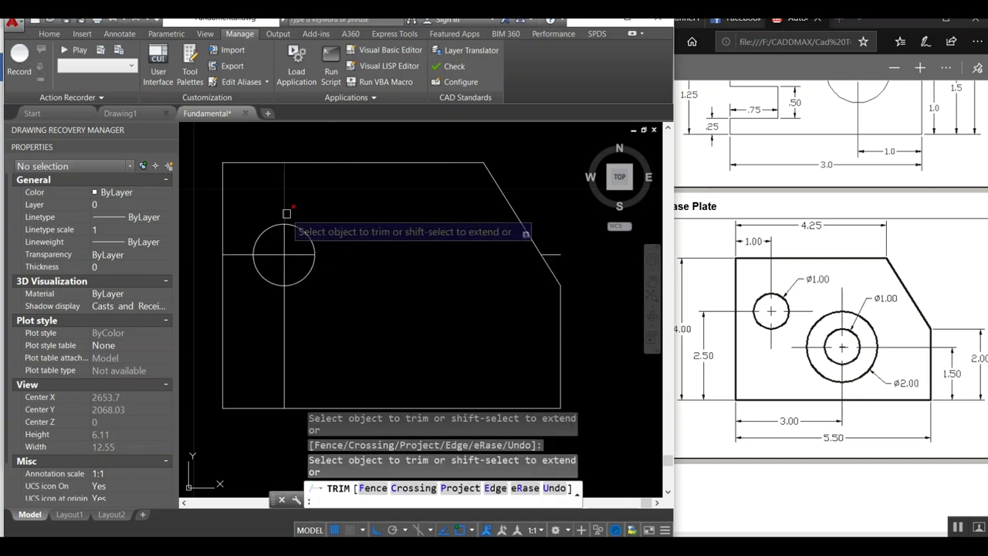
{"action": "left_click", "coordinate": [283, 288]}
{"action": "key", "text": "Return"}
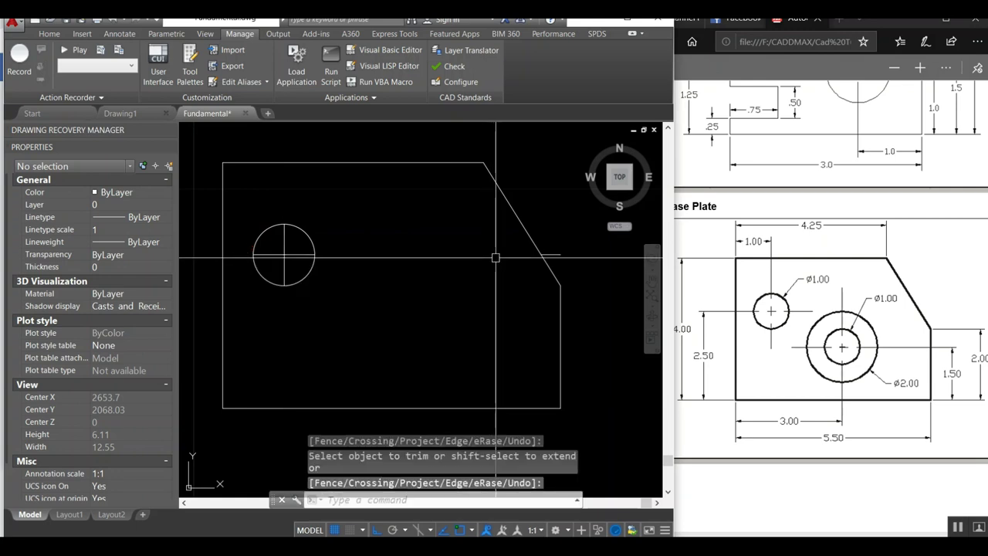
Erase the leftover stray construction-line piece.
{"action": "type", "text": "e"}
{"action": "key", "text": "Return"}
{"action": "left_click", "coordinate": [496, 243]}
{"action": "left_click", "coordinate": [571, 267]}
{"action": "key", "text": "Return"}
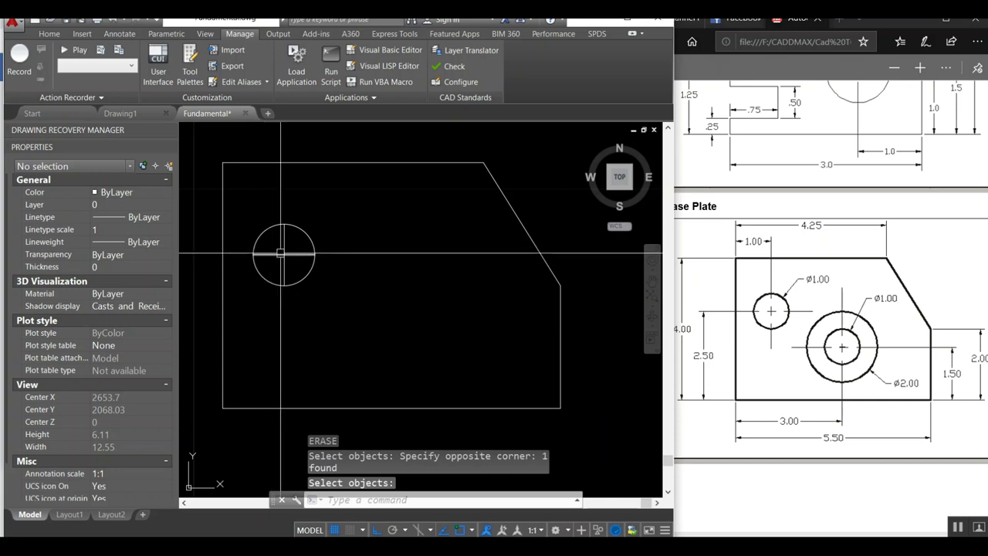
Stretch the horizontal centre line's right end to make it 1.5 long.
{"action": "scroll", "coordinate": [277, 253], "scroll_direction": "up", "scroll_amount": 4}
{"action": "left_click", "coordinate": [332, 253]}
{"action": "left_click", "coordinate": [372, 256]}
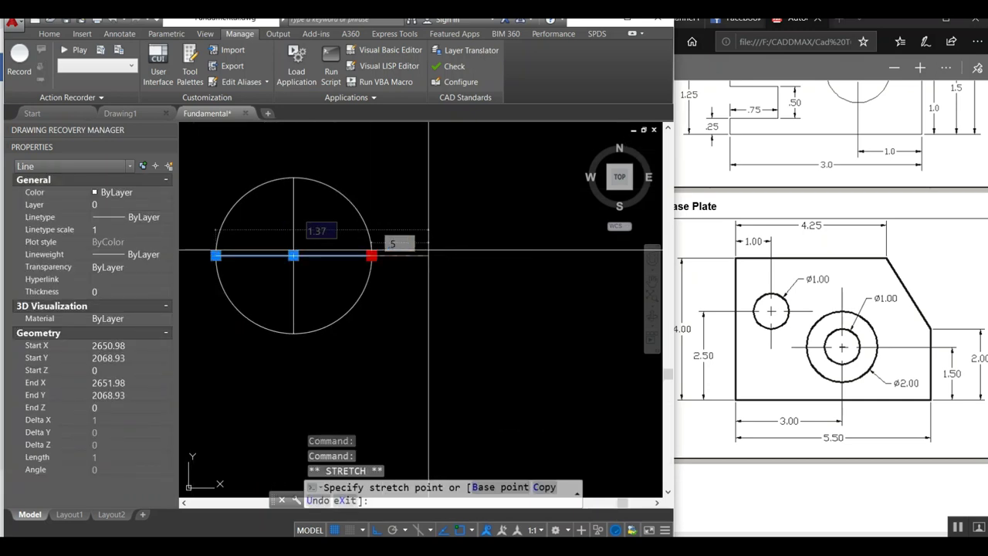
{"action": "key", "text": "Return"}
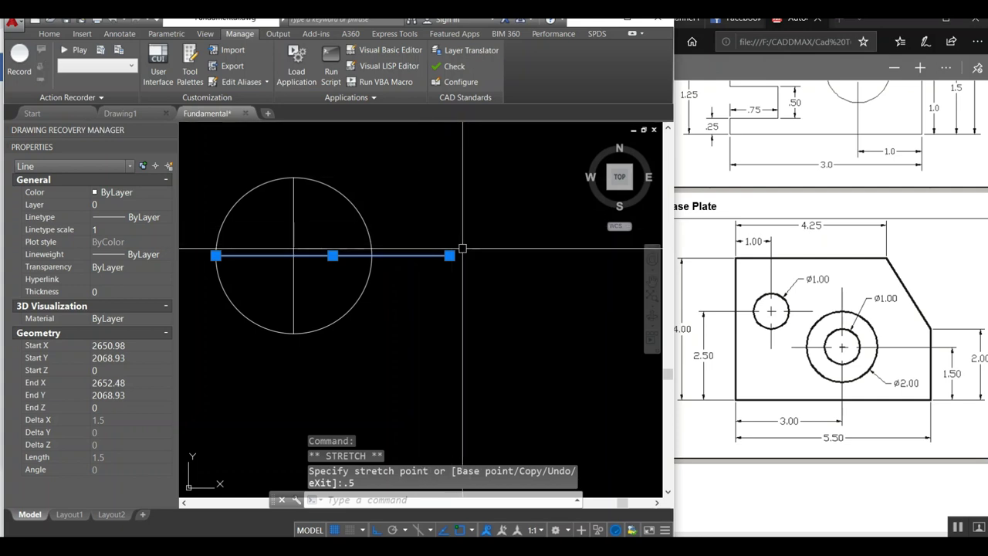
{"action": "scroll", "coordinate": [462, 249], "scroll_direction": "down", "scroll_amount": 2}
{"action": "left_click", "coordinate": [308, 253]}
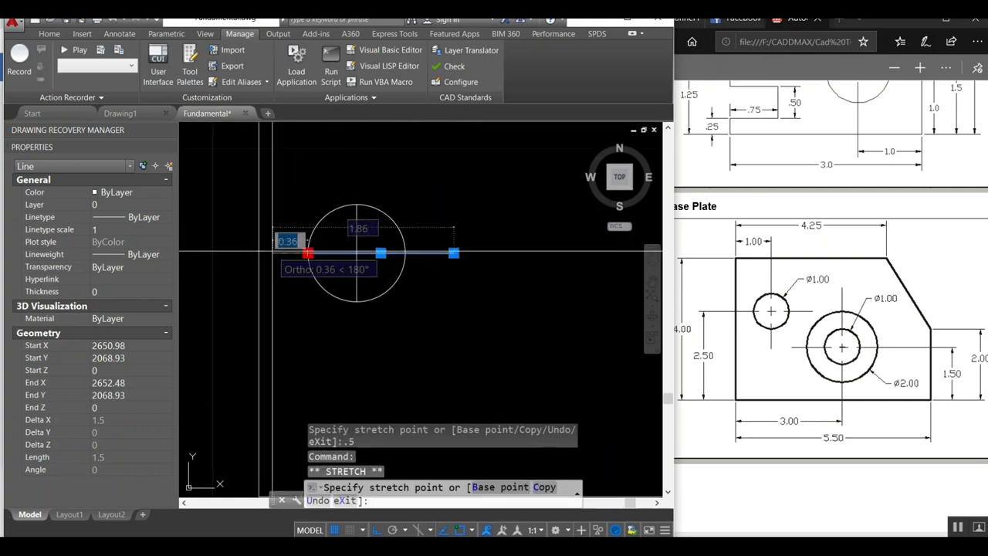
{"action": "key", "text": "Escape"}
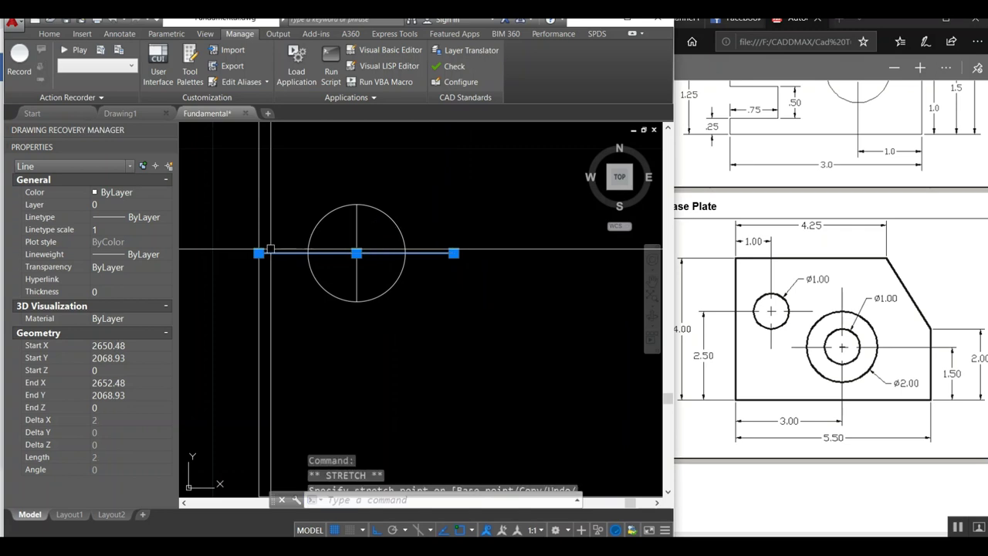
{"action": "key", "text": "Escape"}
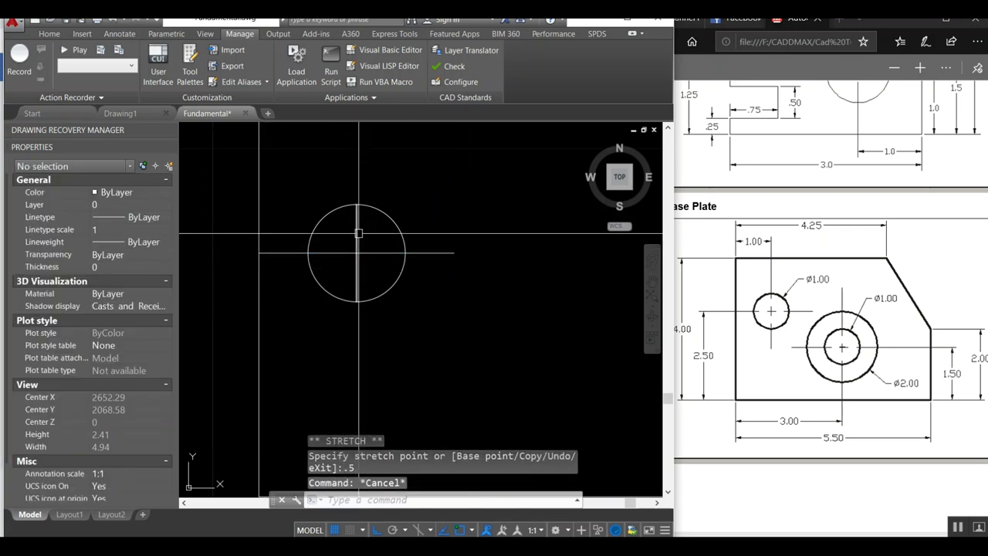
Lengthen the vertical centre line's top end by 0.3.
{"action": "left_click", "coordinate": [358, 232]}
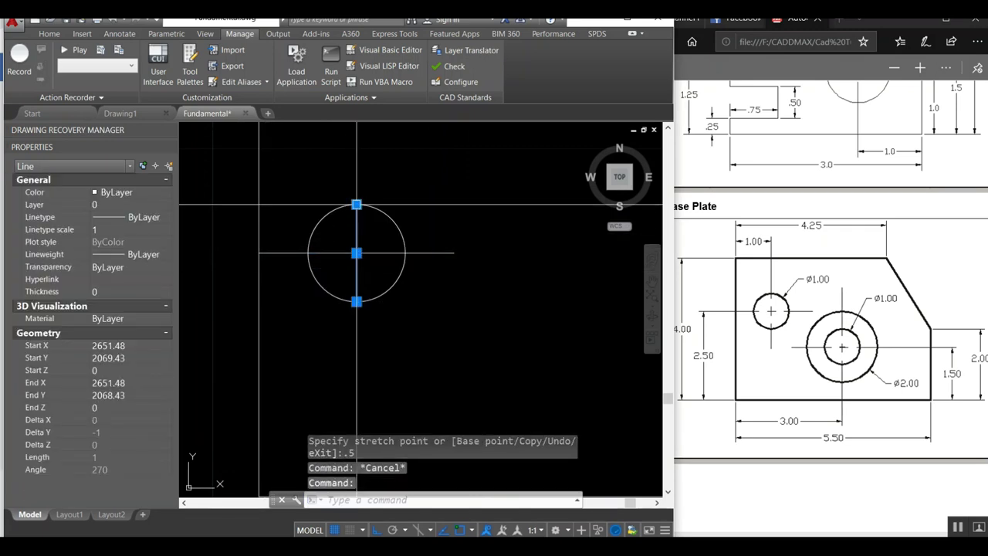
{"action": "left_click", "coordinate": [356, 205]}
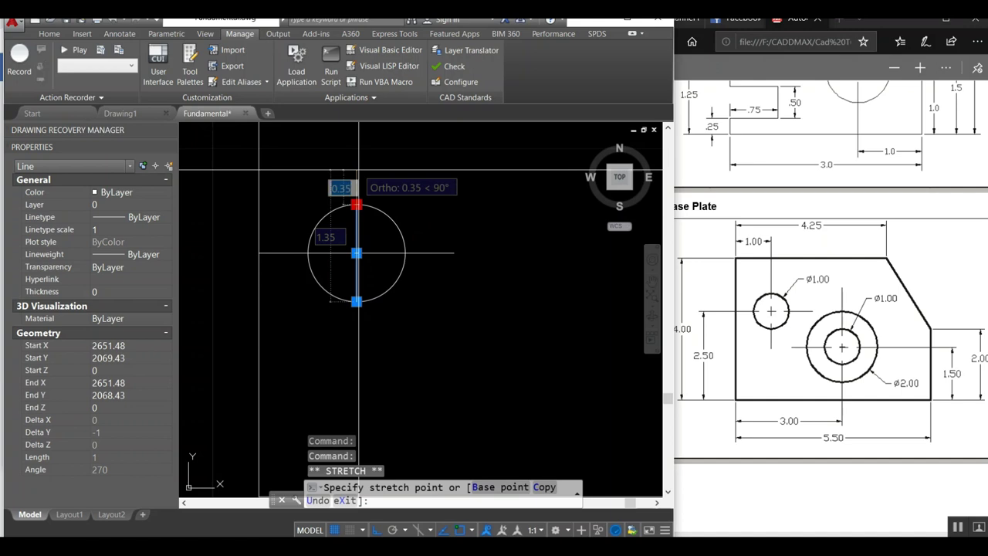
{"action": "type", "text": ".3"}
{"action": "key", "text": "Return"}
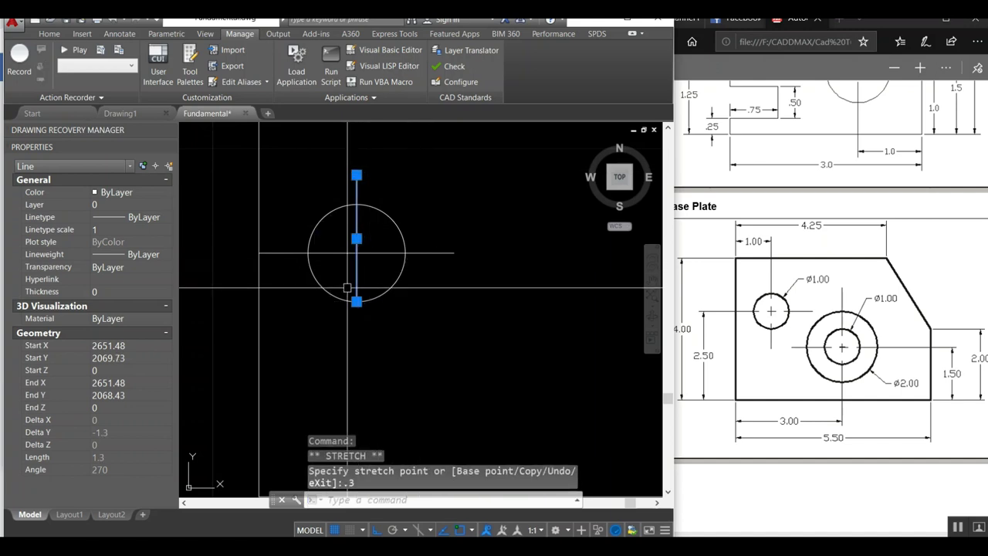
{"action": "left_click", "coordinate": [356, 301]}
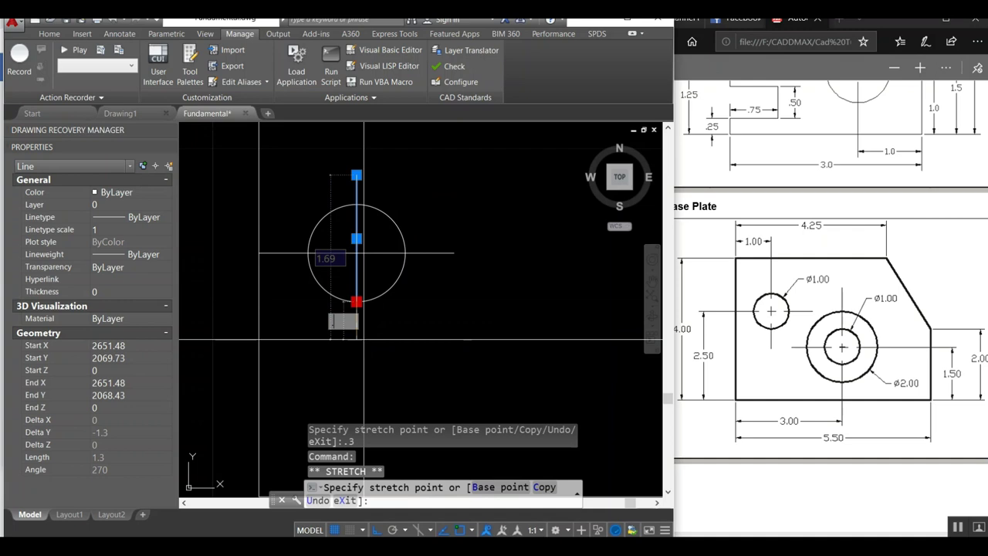
{"action": "key", "text": "Escape"}
Change both of the hole's centre lines to the CENTER linetype.
{"action": "left_click", "coordinate": [370, 274]}
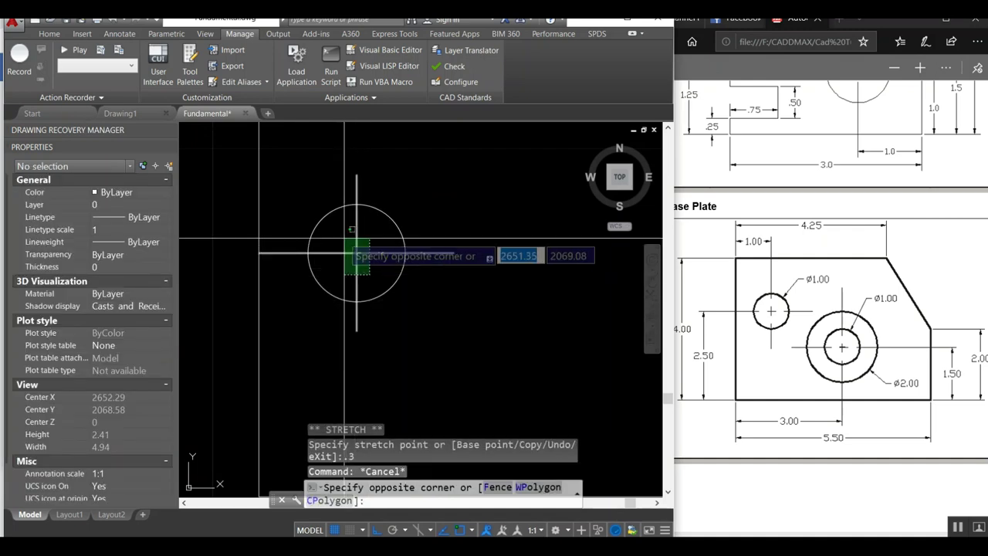
{"action": "left_click", "coordinate": [344, 239]}
{"action": "left_click", "coordinate": [124, 217]}
{"action": "left_click", "coordinate": [124, 253]}
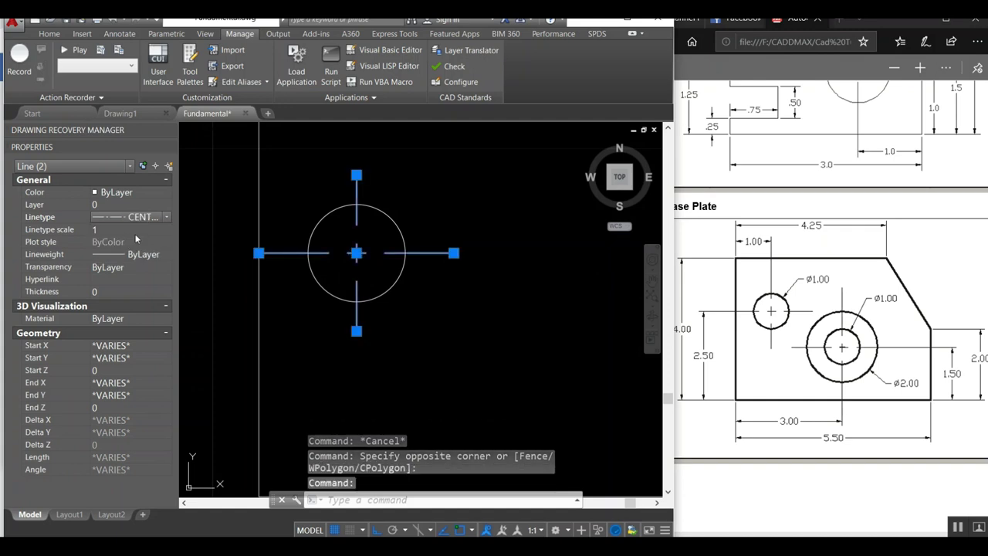
Pick a new lineweight for the two centre lines in Properties.
{"action": "left_click", "coordinate": [108, 254]}
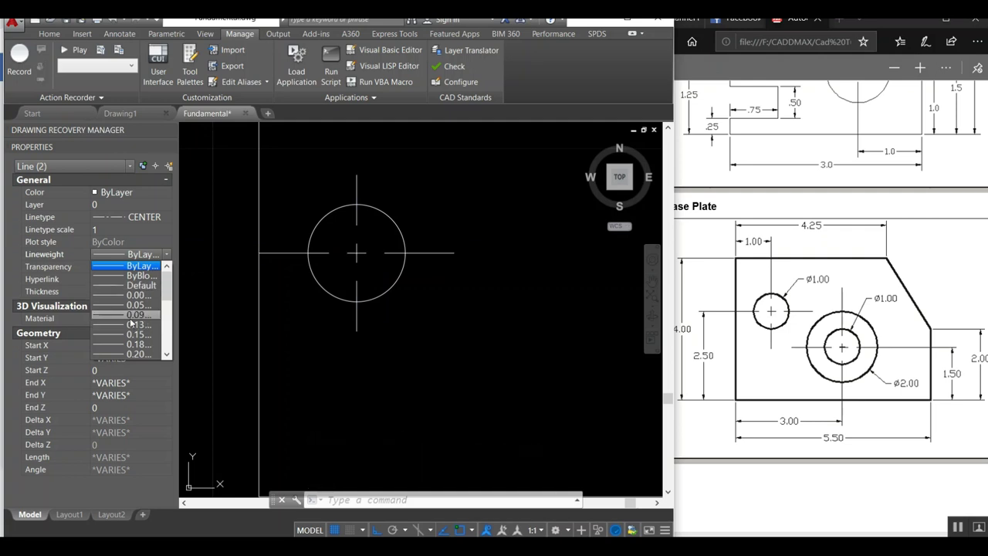
{"action": "left_click", "coordinate": [133, 315]}
{"action": "key", "text": "Escape"}
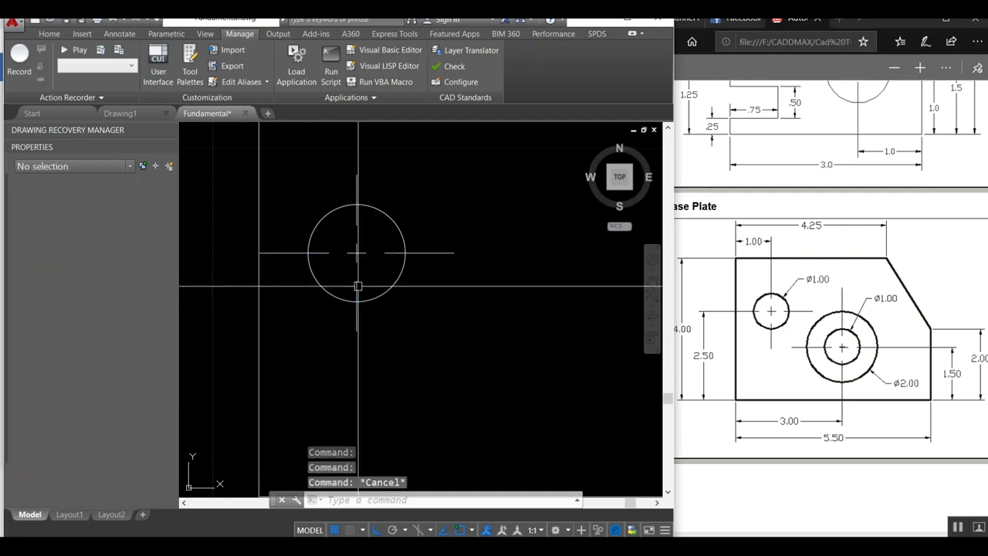
Accept the Lineweight Settings via LW and recentre the view on the plate.
{"action": "type", "text": "LW"}
{"action": "key", "text": "Return"}
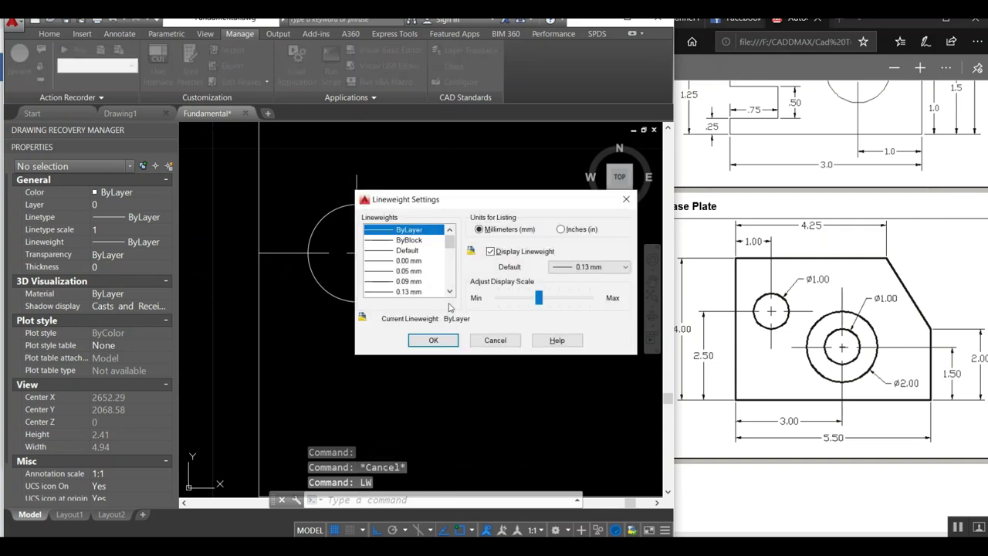
{"action": "left_click", "coordinate": [434, 340]}
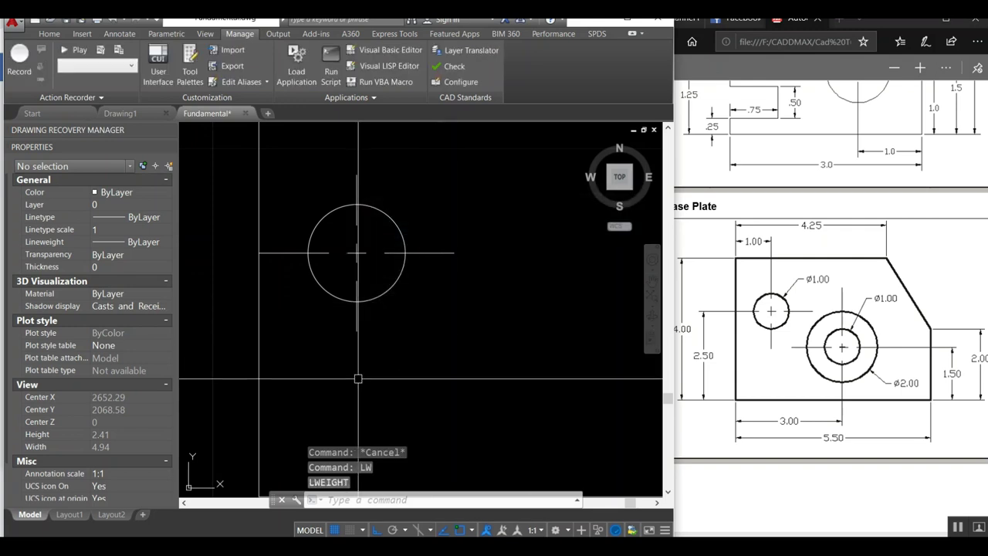
{"action": "scroll", "coordinate": [324, 347], "scroll_direction": "down", "scroll_amount": 4}
{"action": "middle_click_drag", "start_coordinate": [422, 349], "coordinate": [384, 333]}
Offset the bottom edge up 1.5 and the left edge right 3.
{"action": "type", "text": "o"}
{"action": "key", "text": "Return"}
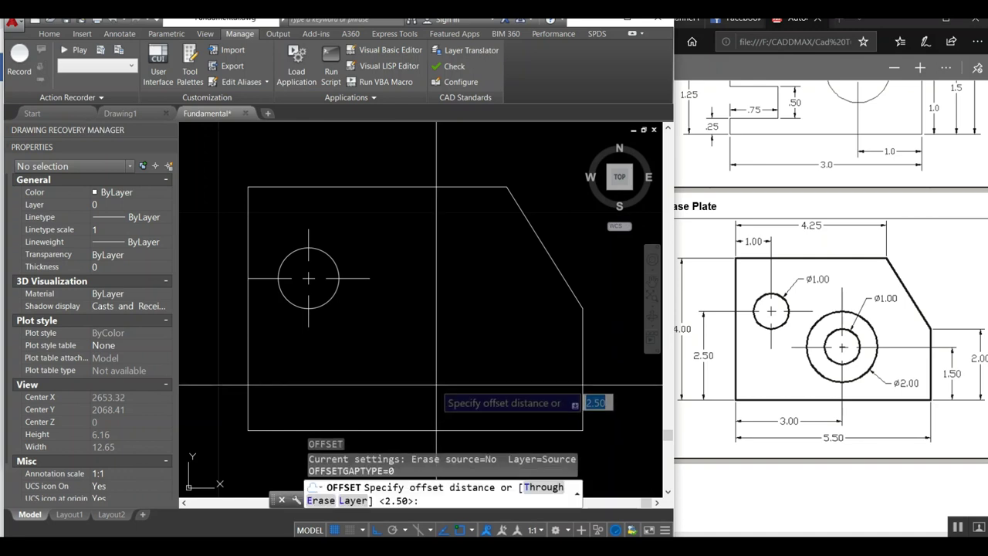
{"action": "type", "text": "1.5"}
{"action": "key", "text": "Return"}
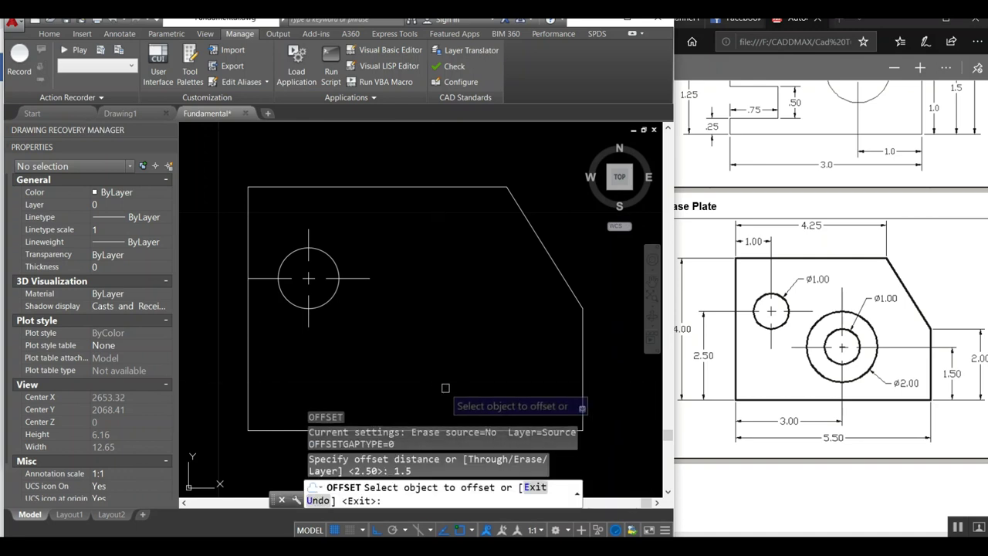
{"action": "left_click", "coordinate": [433, 430]}
{"action": "left_click", "coordinate": [429, 365]}
{"action": "key", "text": "Return"}
{"action": "key", "text": "Return"}
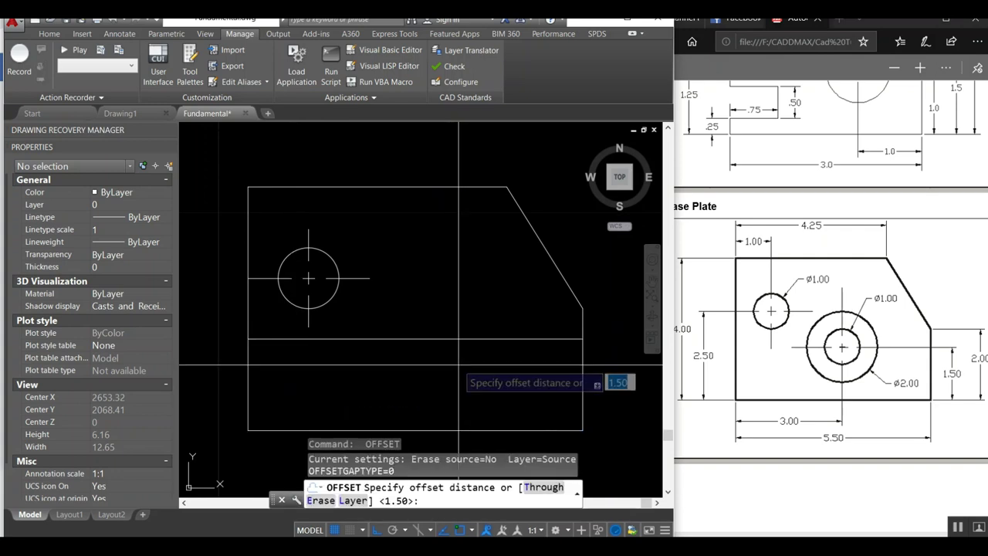
{"action": "type", "text": "3"}
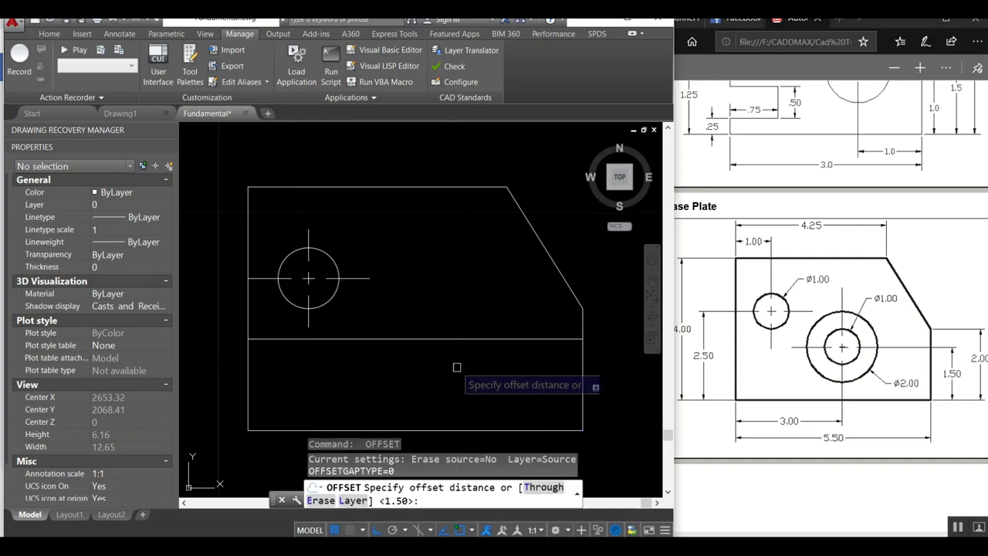
{"action": "key", "text": "Return"}
{"action": "left_click", "coordinate": [249, 388]}
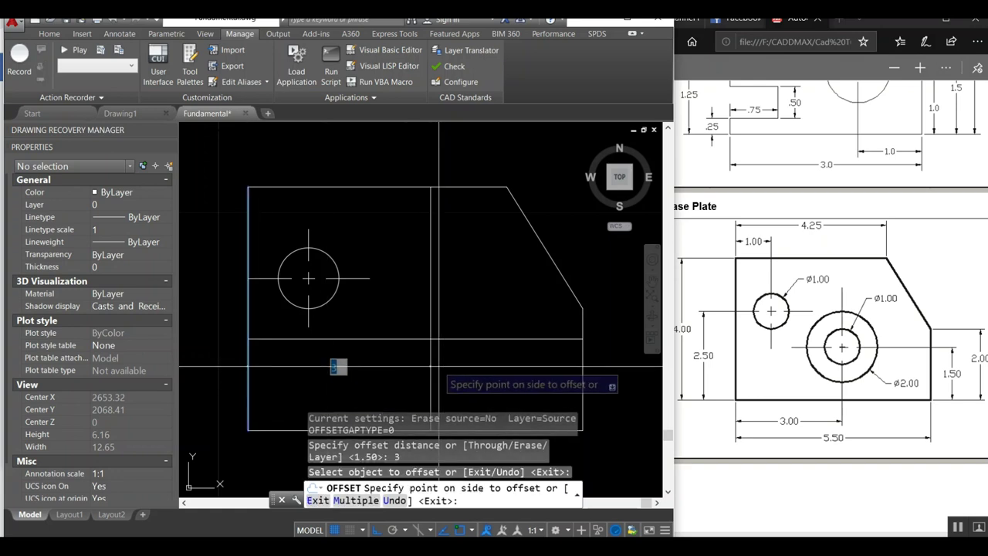
{"action": "left_click", "coordinate": [438, 366]}
Draw a 1.00-diameter circle where the new construction lines cross.
{"action": "key", "text": "Return"}
{"action": "type", "text": "c"}
{"action": "key", "text": "Return"}
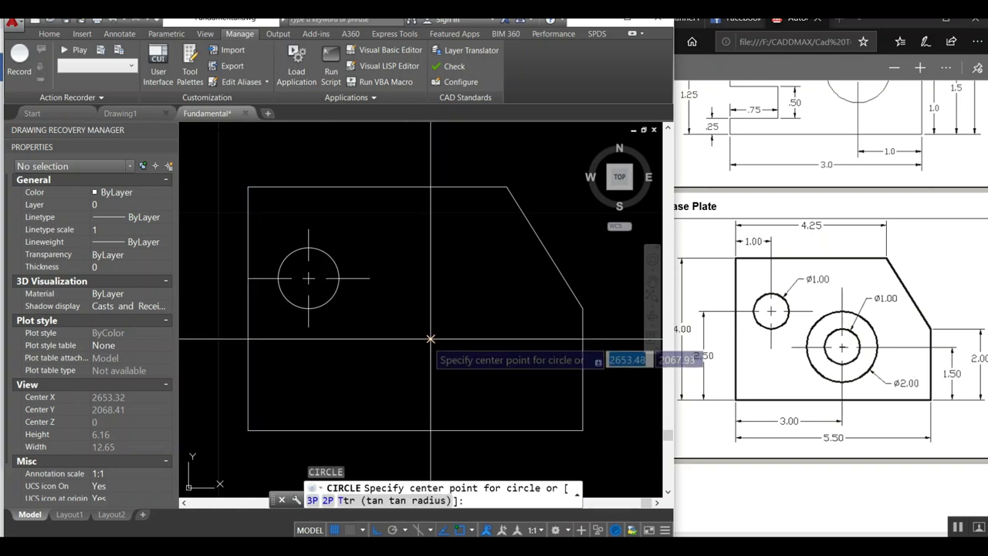
{"action": "left_click", "coordinate": [430, 338]}
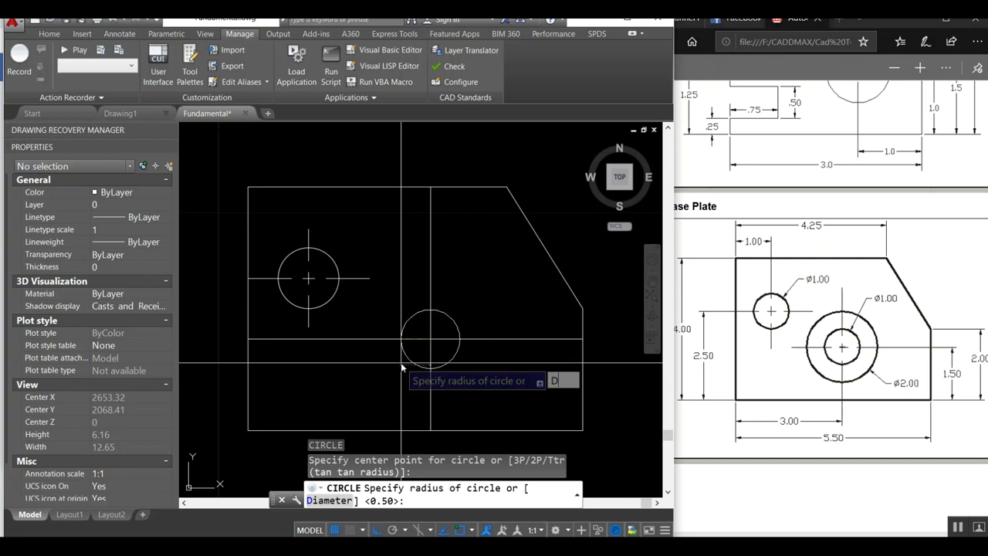
{"action": "key", "text": "Return"}
{"action": "type", "text": "1"}
{"action": "key", "text": "Return"}
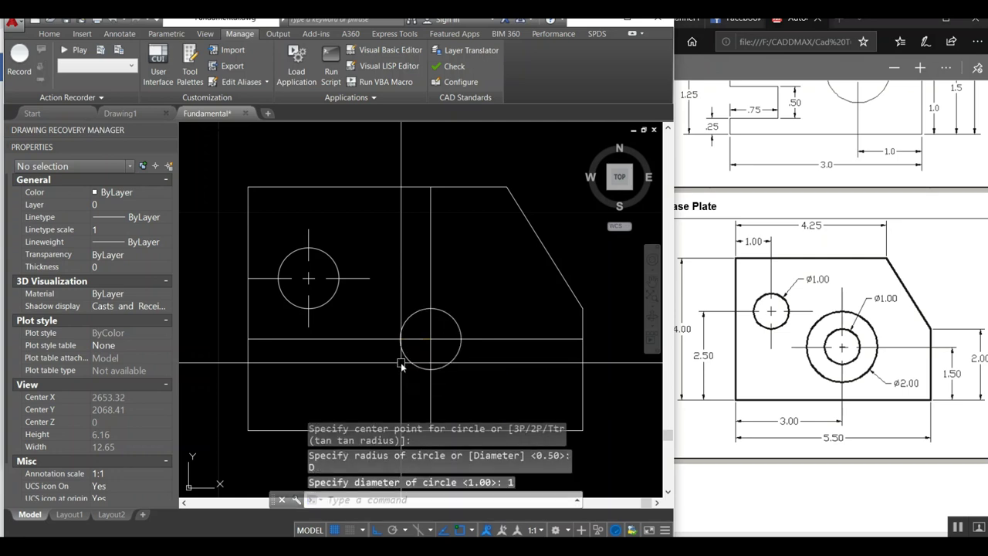
{"action": "key", "text": "Return"}
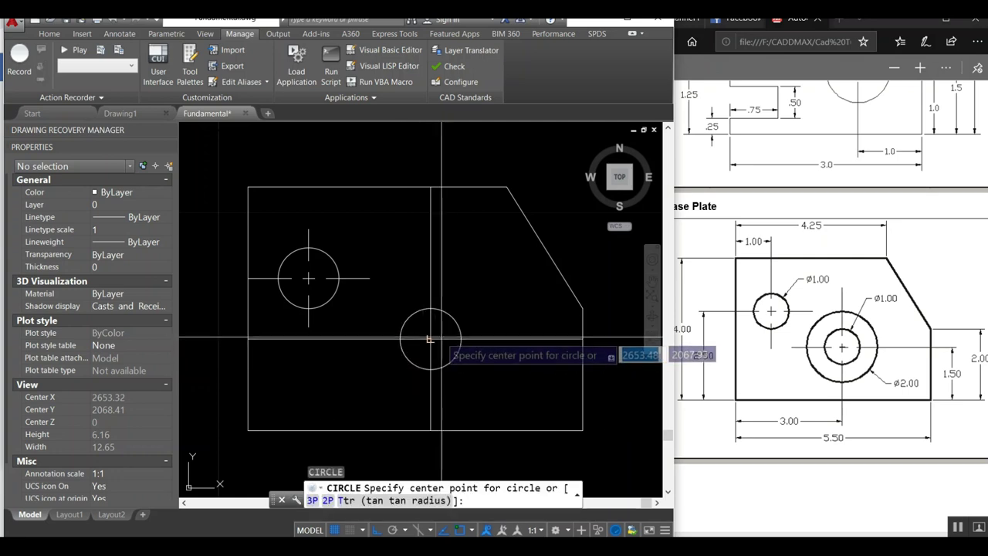
{"action": "scroll", "coordinate": [430, 340], "scroll_direction": "up", "scroll_amount": 4}
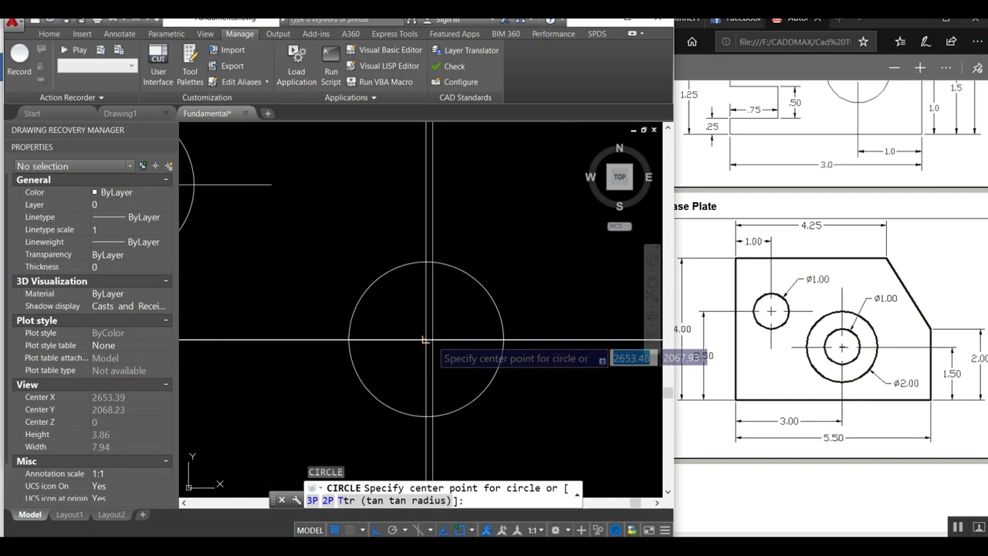
{"action": "key", "text": "Return"}
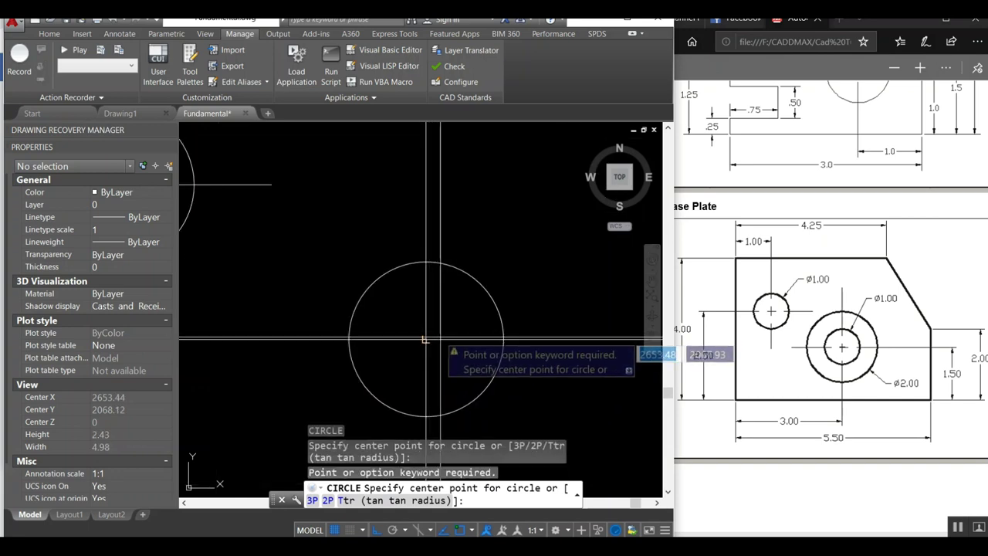
{"action": "key", "text": "Escape"}
{"action": "scroll", "coordinate": [439, 340], "scroll_direction": "down", "scroll_amount": 3}
{"action": "scroll", "coordinate": [439, 340], "scroll_direction": "up", "scroll_amount": 2}
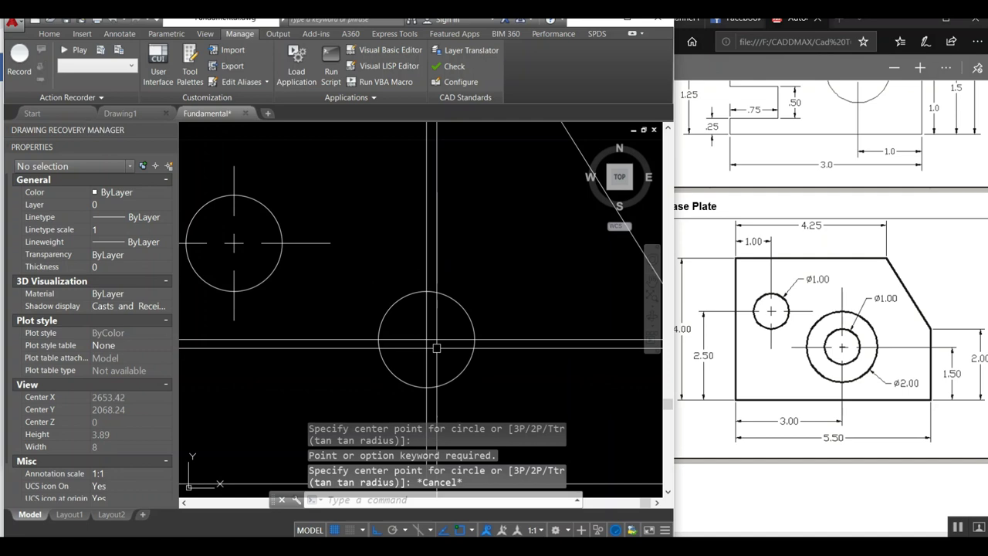
Trim the horizontal construction line left of the lower hole.
{"action": "type", "text": "tr"}
{"action": "key", "text": "Return"}
{"action": "key", "text": "Return"}
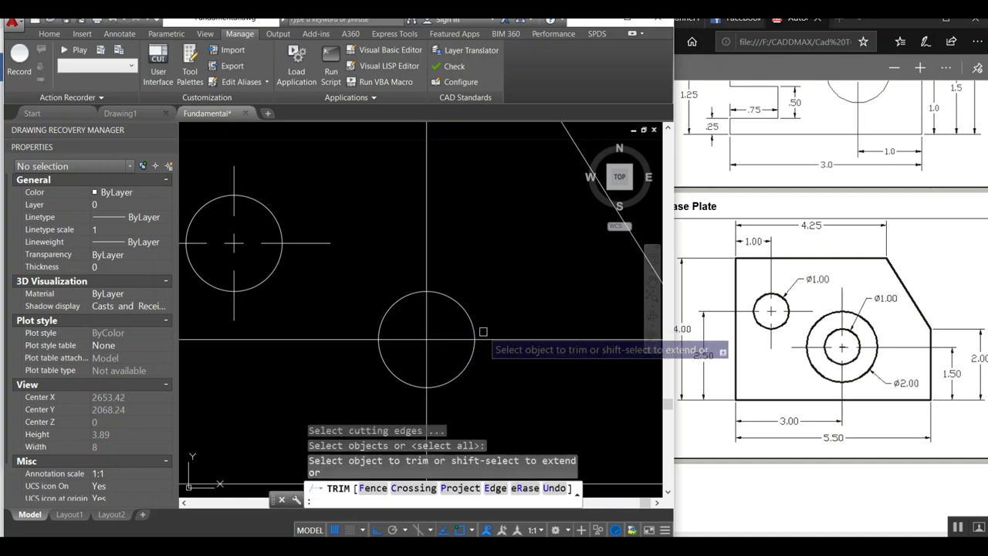
{"action": "left_click", "coordinate": [479, 322]}
{"action": "left_click", "coordinate": [392, 302]}
{"action": "left_click", "coordinate": [389, 339]}
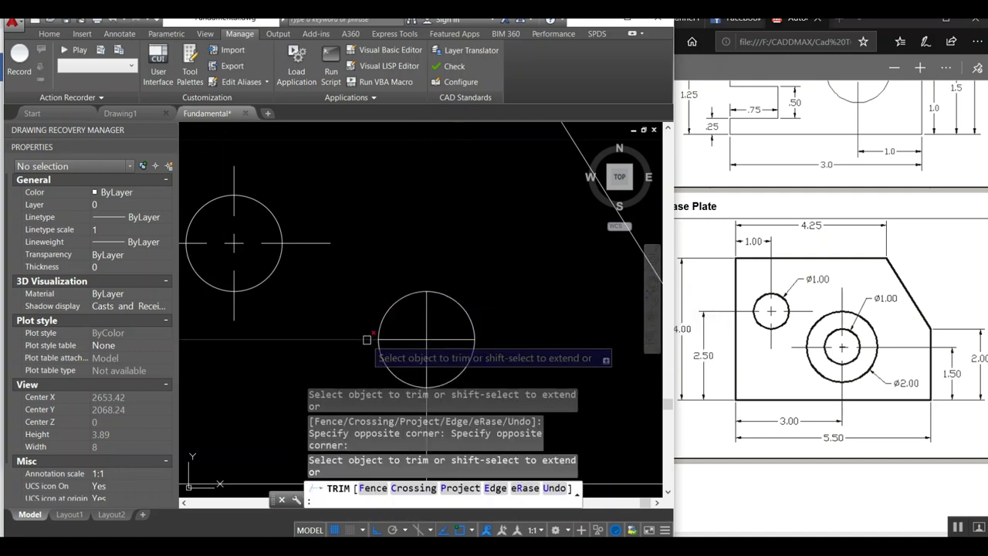
{"action": "key", "text": "Escape"}
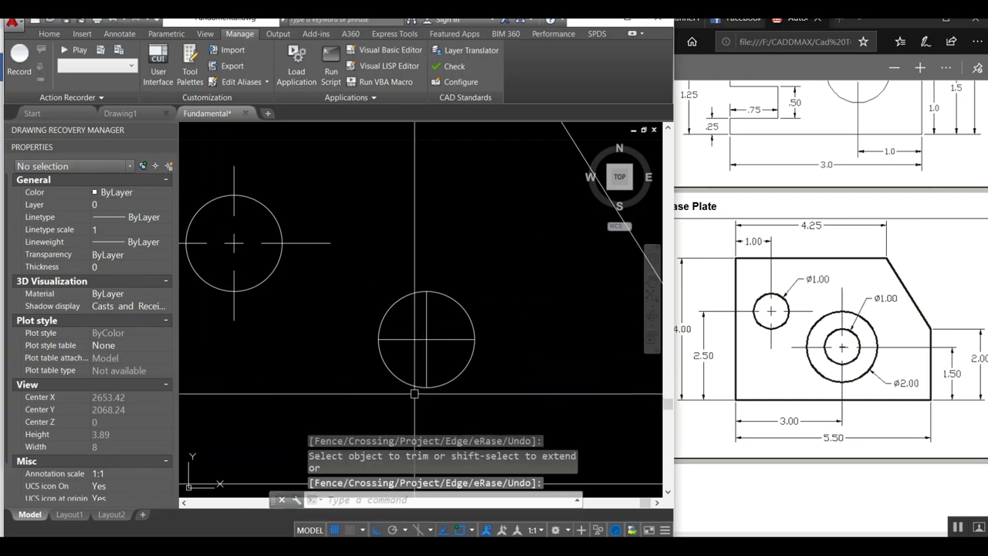
Draw a concentric 2.00-diameter circle around the lower hole.
{"action": "type", "text": "c"}
{"action": "key", "text": "Return"}
{"action": "left_click", "coordinate": [426, 339]}
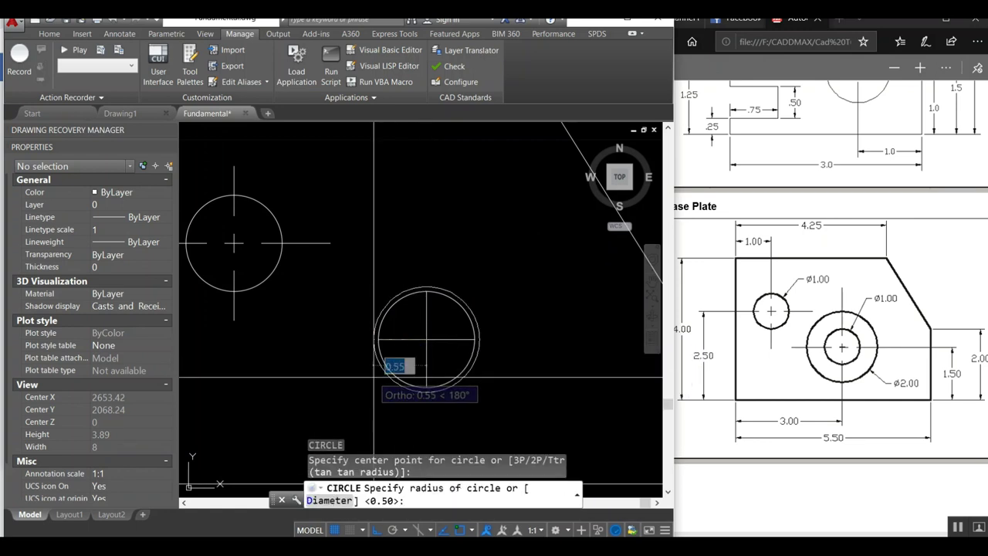
{"action": "type", "text": "d"}
{"action": "key", "text": "Return"}
{"action": "type", "text": "2"}
{"action": "key", "text": "Return"}
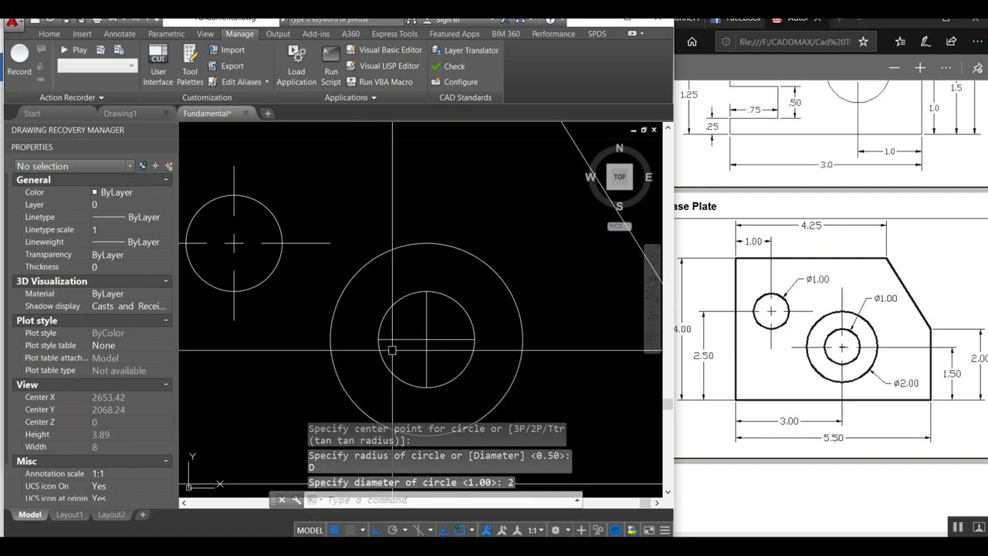
{"action": "type", "text": "EX"}
{"action": "key", "text": "Return"}
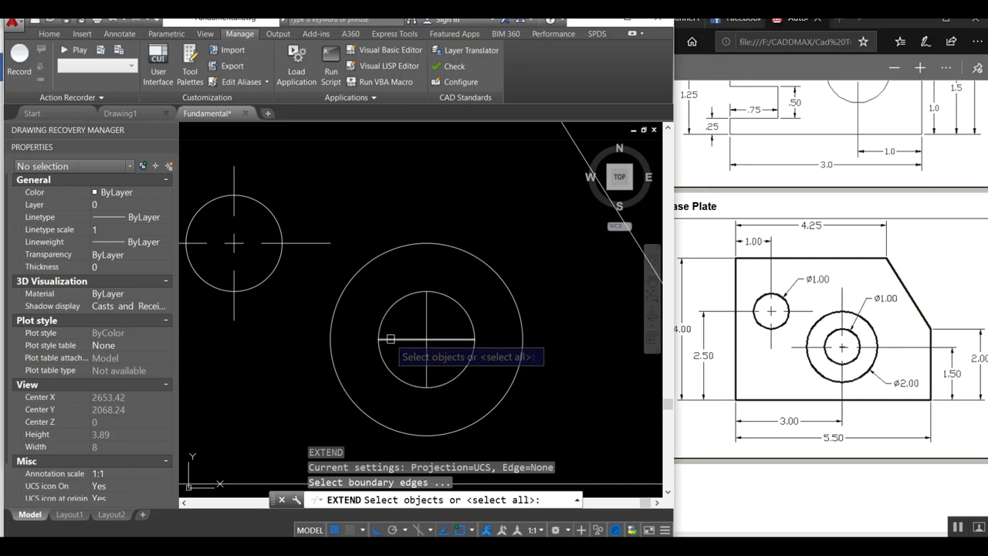
Extend both centre lines of the lower hole to the 2-diameter circle.
{"action": "key", "text": "Return"}
{"action": "left_click", "coordinate": [391, 338]}
{"action": "left_click", "coordinate": [427, 317]}
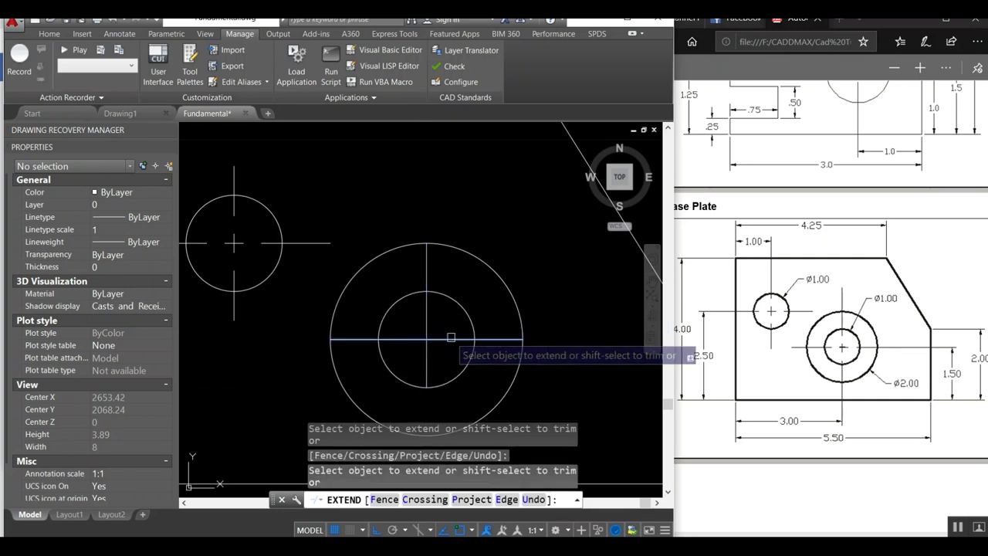
{"action": "key", "text": "Return"}
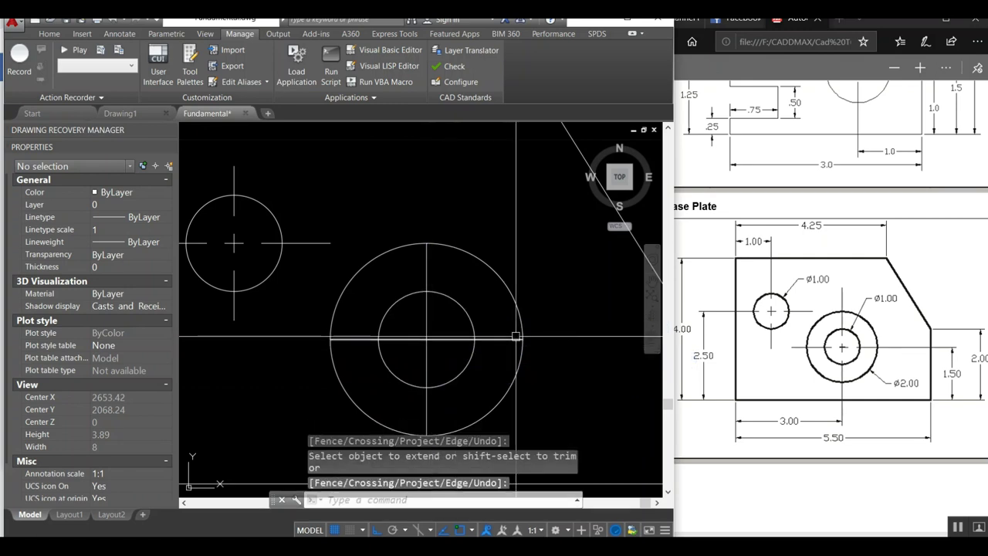
Lengthen the horizontal centre line by 0.3 at both ends.
{"action": "left_click", "coordinate": [516, 337]}
{"action": "left_click", "coordinate": [523, 339]}
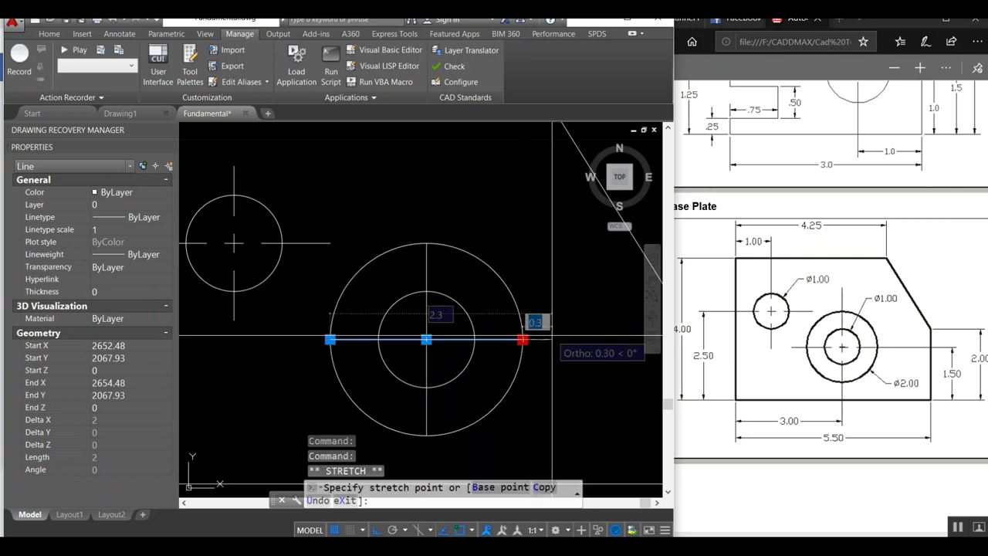
{"action": "type", "text": ".3"}
{"action": "key", "text": "Return"}
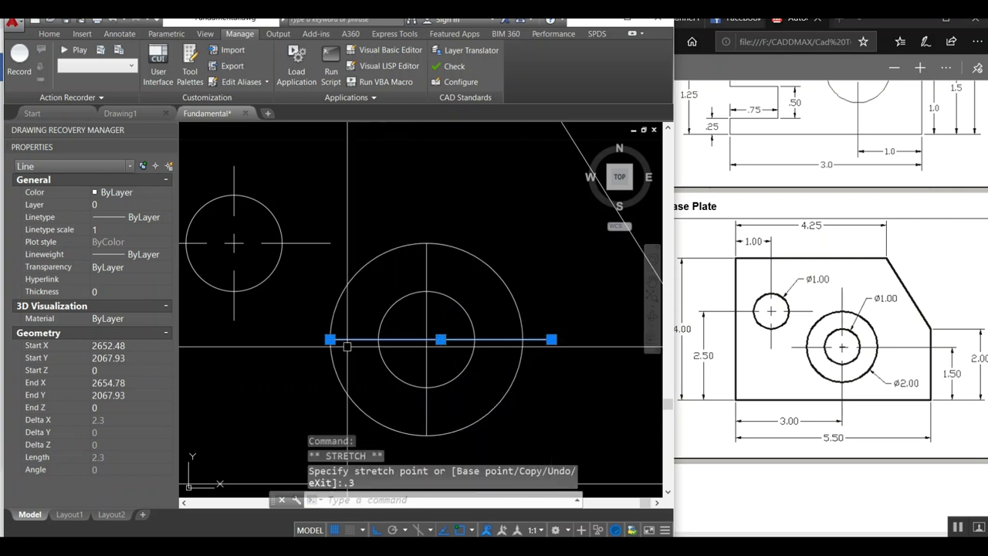
{"action": "left_click", "coordinate": [330, 338]}
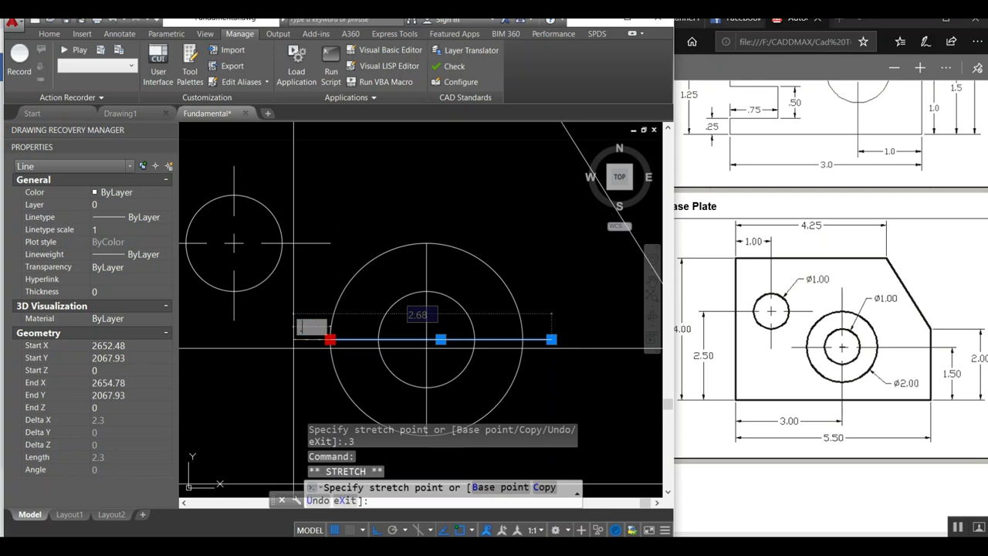
{"action": "type", "text": ".3"}
{"action": "key", "text": "Return"}
Lengthen the vertical centre line by 0.3 at top and bottom.
{"action": "left_click", "coordinate": [426, 263]}
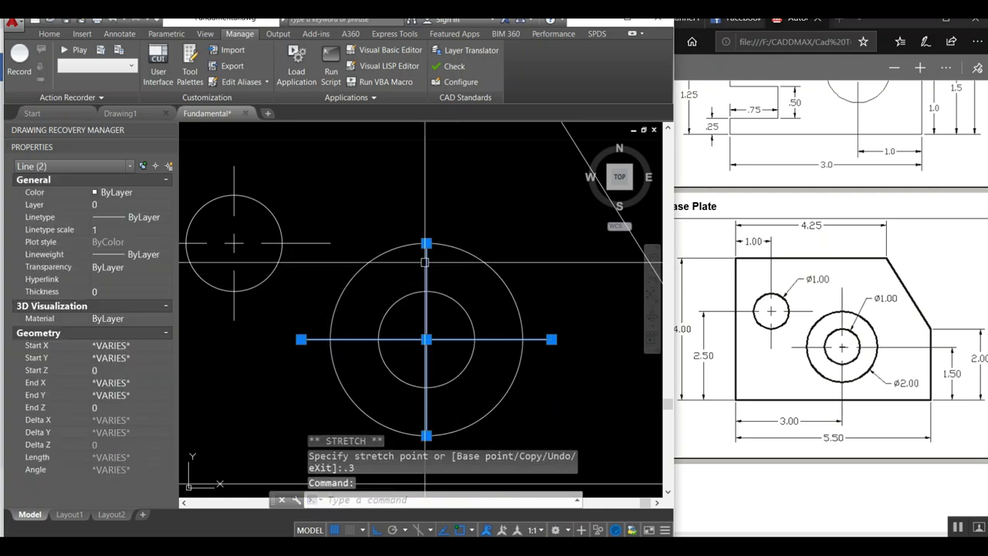
{"action": "left_click", "coordinate": [427, 243]}
{"action": "type", "text": ".3"}
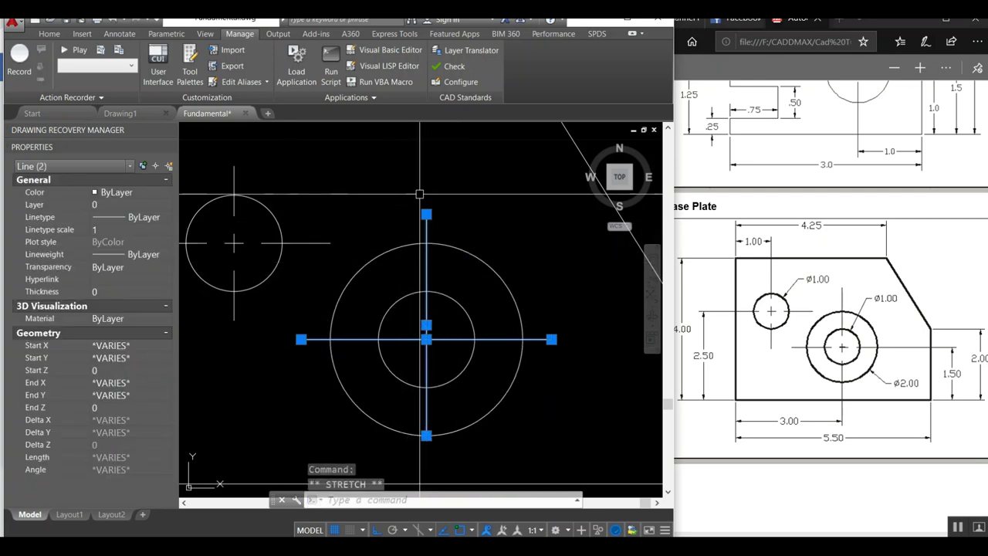
{"action": "key", "text": "Return"}
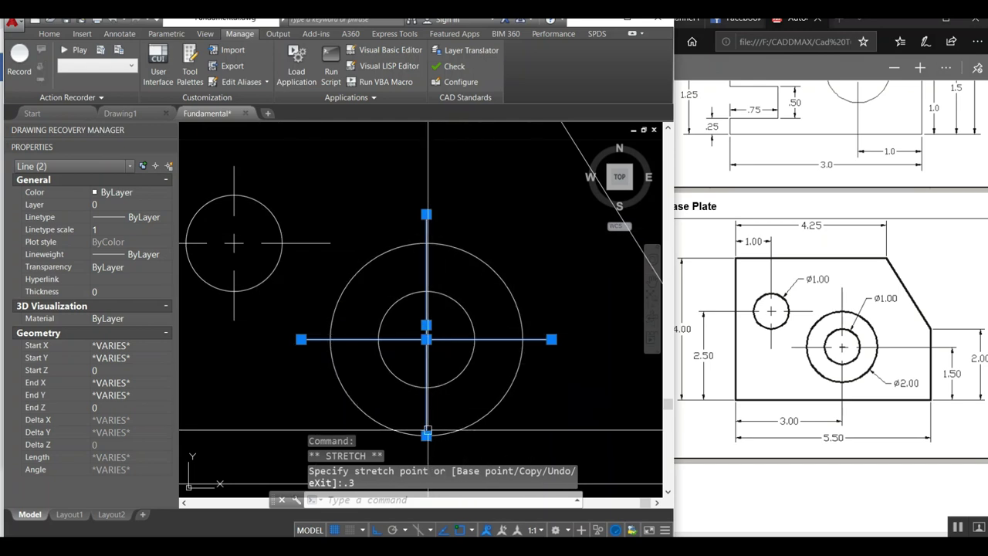
{"action": "left_click", "coordinate": [426, 435]}
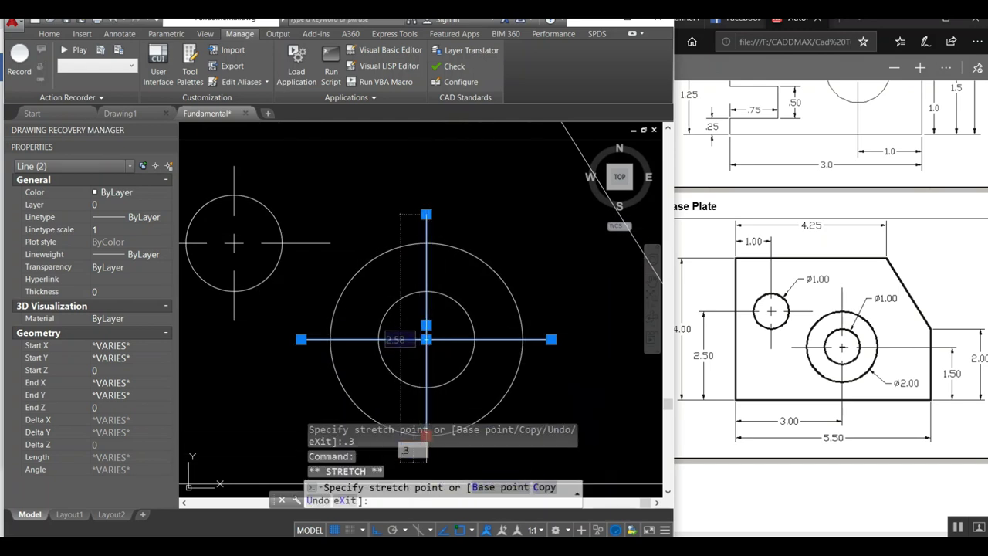
{"action": "key", "text": "Return"}
{"action": "key", "text": "Escape"}
{"action": "scroll", "coordinate": [402, 343], "scroll_direction": "down", "scroll_amount": 2}
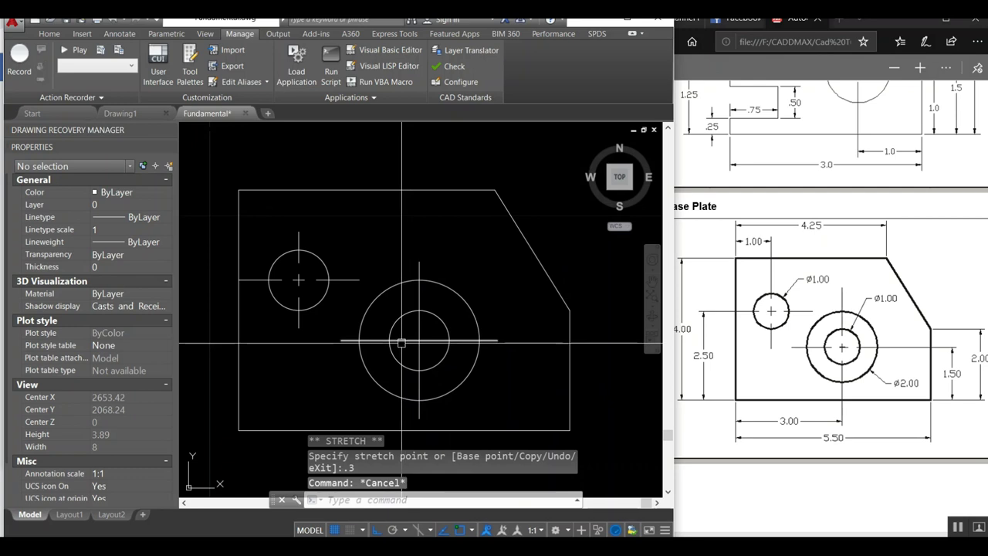
{"action": "scroll", "coordinate": [423, 327], "scroll_direction": "down", "scroll_amount": 2}
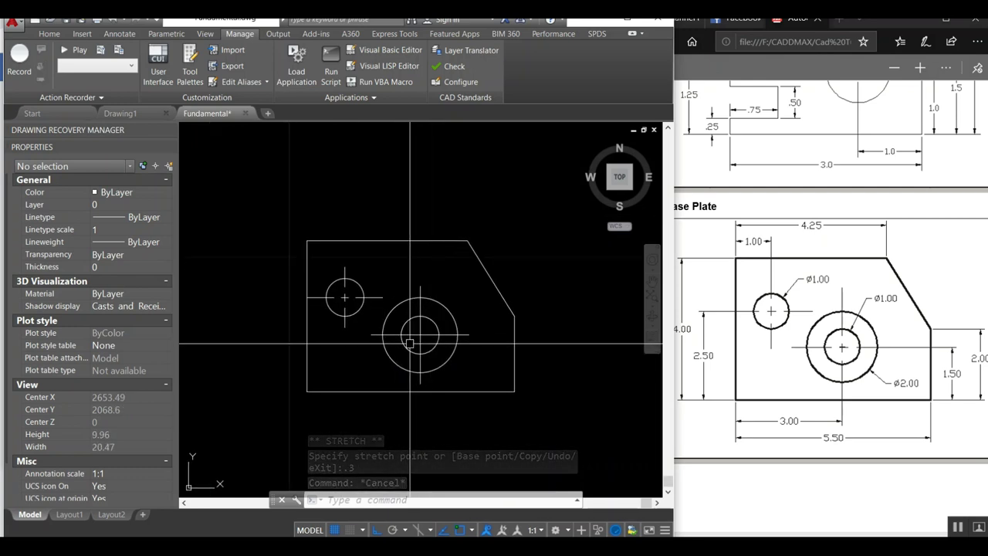
Copy the small hole's properties onto the large hole's centre line with MATCHPROP.
{"action": "type", "text": "ma"}
{"action": "key", "text": "Return"}
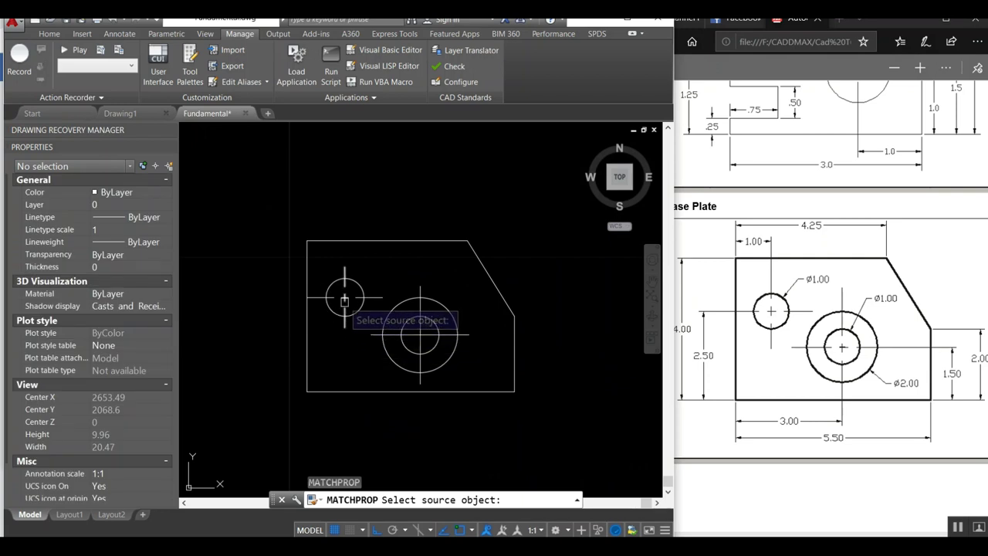
{"action": "left_click", "coordinate": [344, 307]}
{"action": "left_click", "coordinate": [420, 333]}
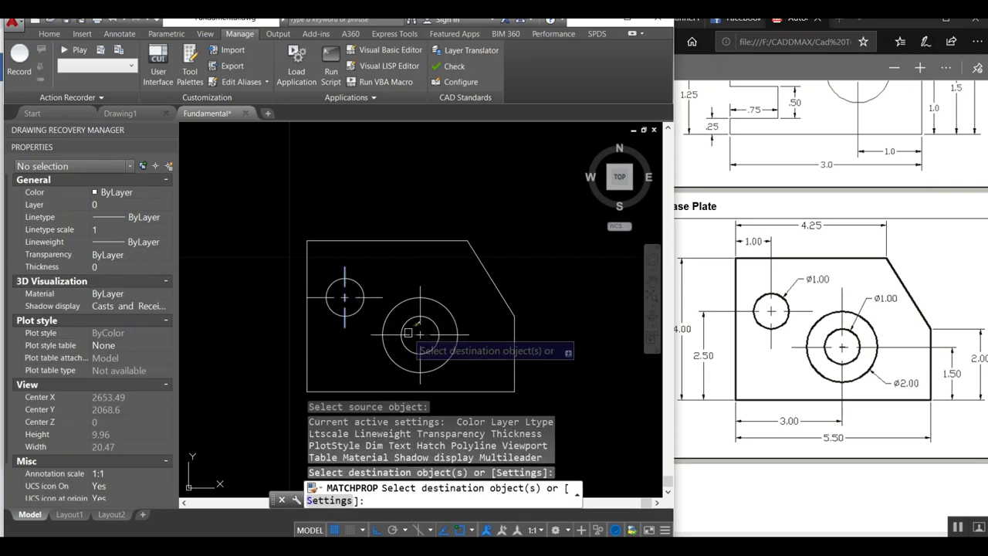
{"action": "key", "text": "Return"}
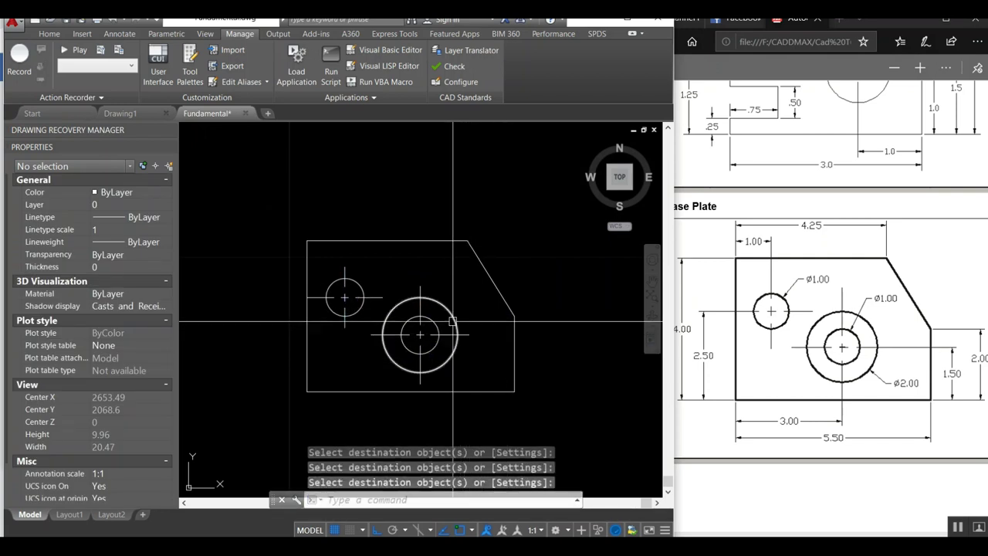
Set the left, top, angled and right outline edges to a 0.30 mm lineweight.
{"action": "left_click", "coordinate": [504, 247]}
{"action": "left_click", "coordinate": [277, 232]}
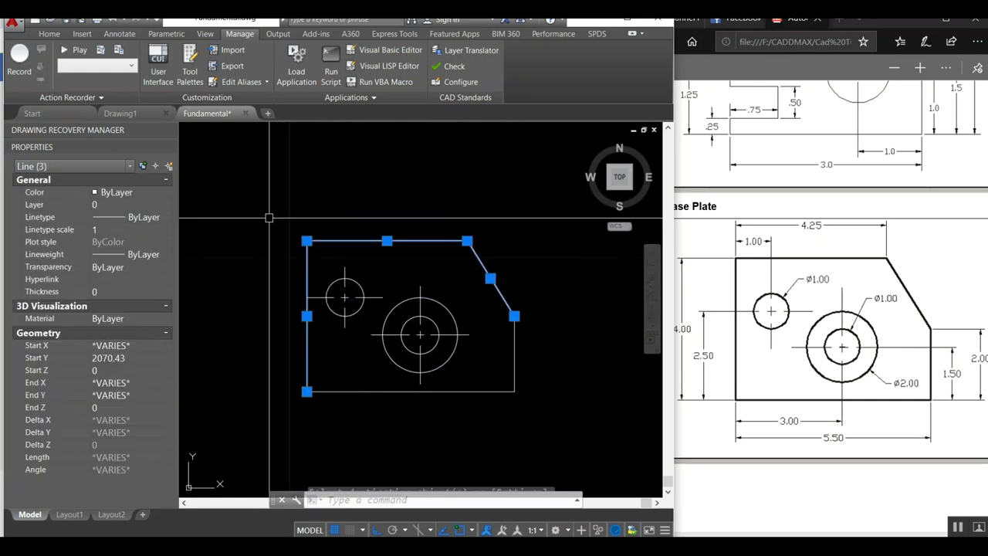
{"action": "left_click", "coordinate": [516, 351]}
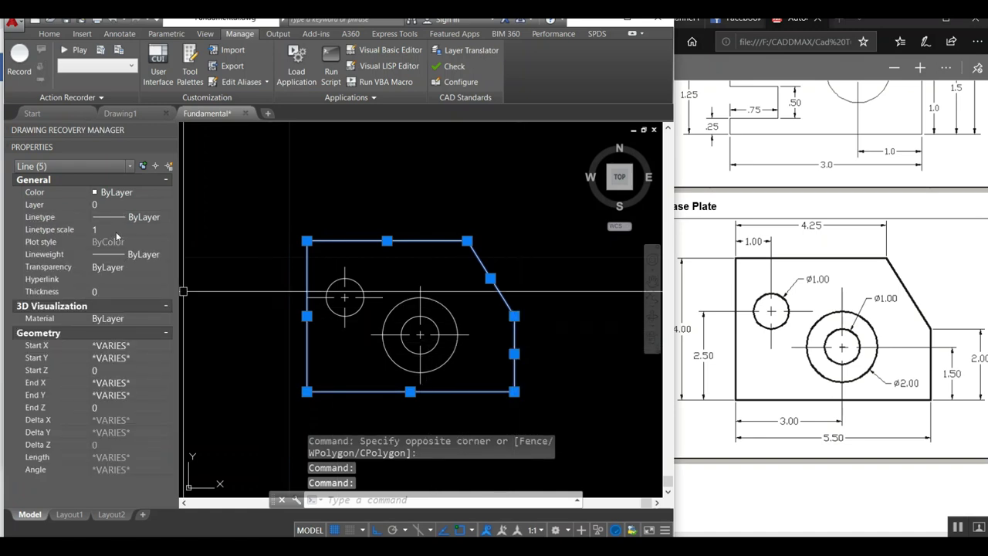
{"action": "left_click", "coordinate": [117, 254]}
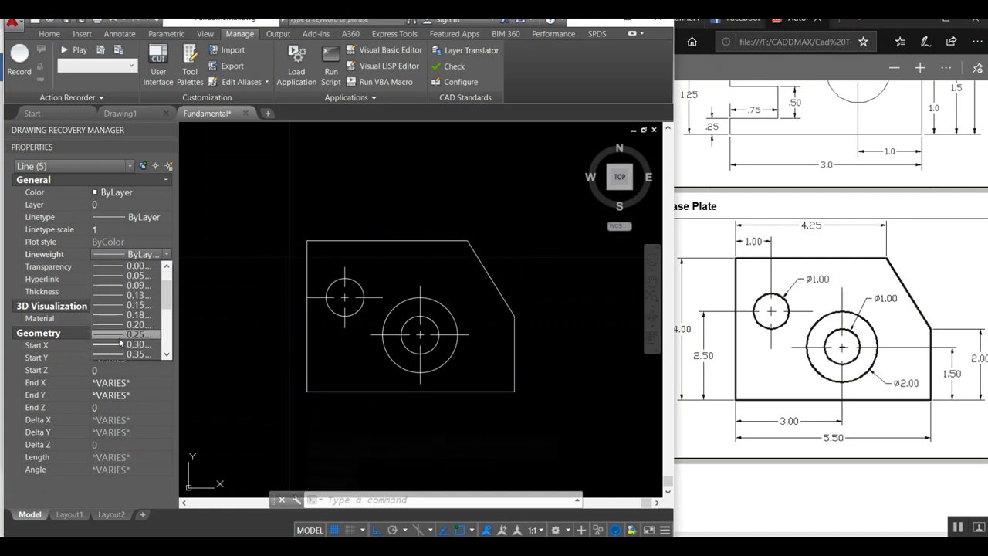
{"action": "left_click", "coordinate": [122, 345]}
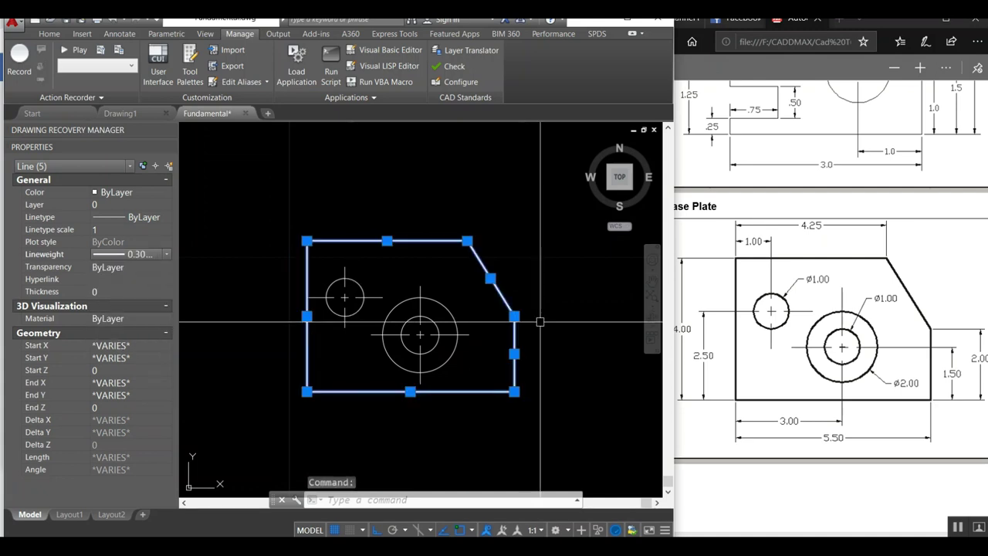
{"action": "key", "text": "Escape"}
Select the three hole circles for a lineweight change, then cancel without changing them.
{"action": "left_click", "coordinate": [407, 321]}
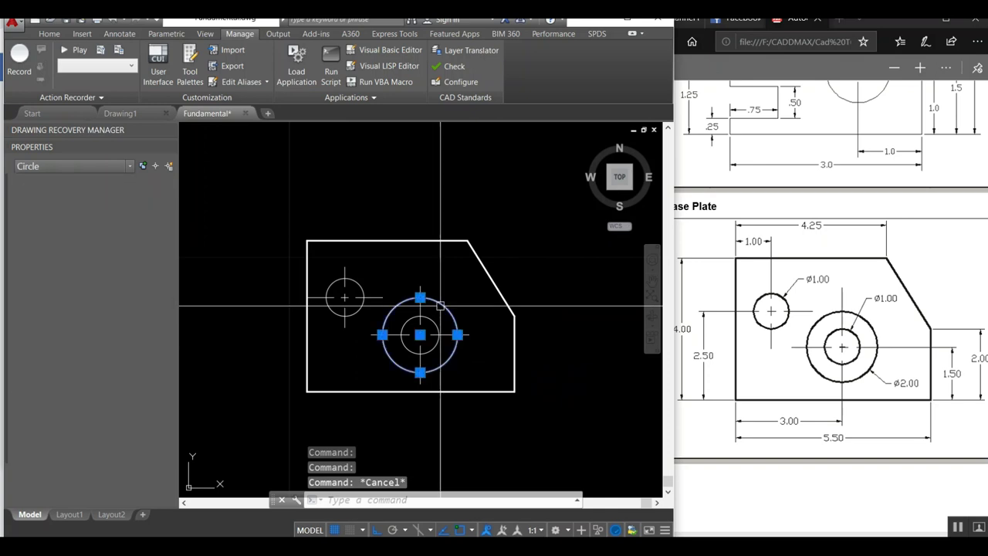
{"action": "left_click", "coordinate": [398, 303]}
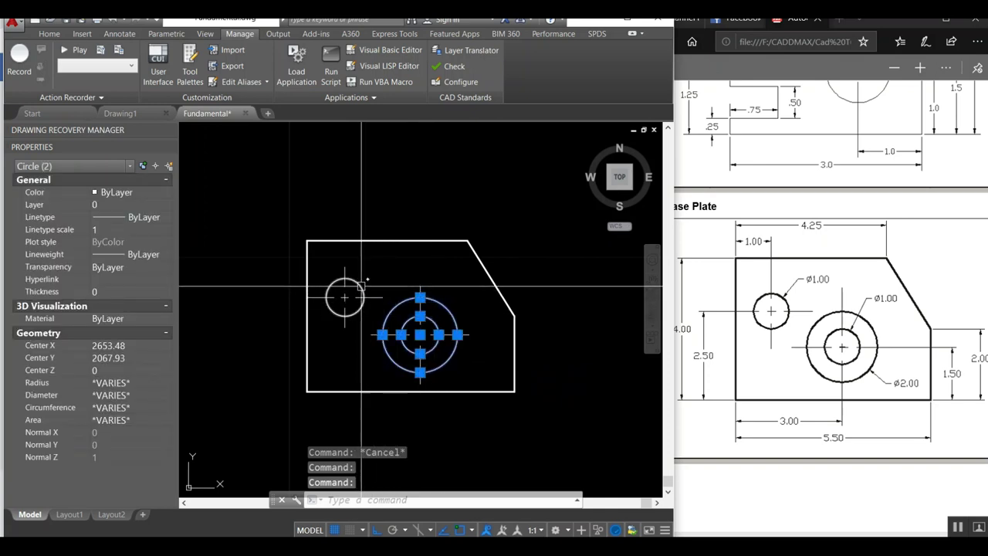
{"action": "left_click", "coordinate": [326, 296]}
{"action": "left_click", "coordinate": [120, 251]}
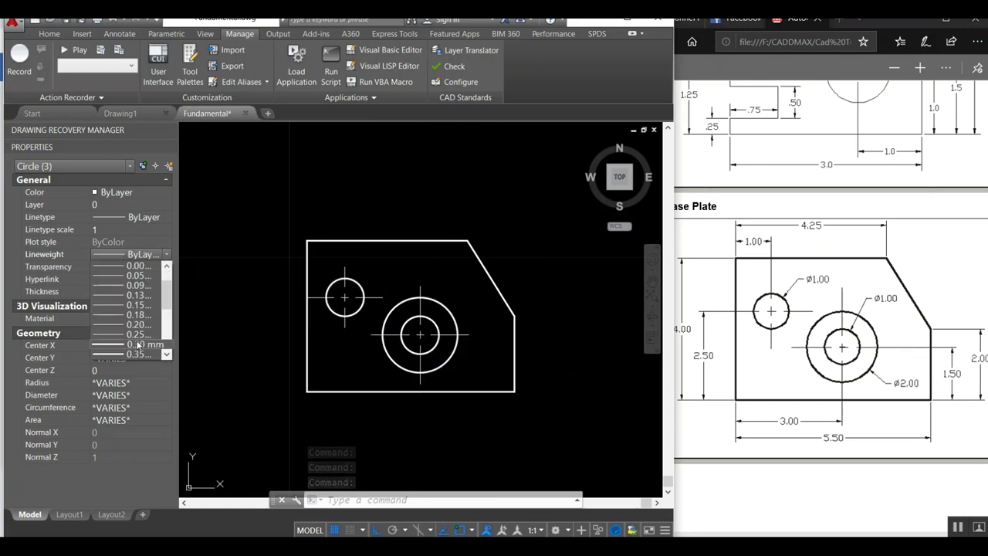
{"action": "key", "text": "Escape"}
{"action": "key", "text": "Escape"}
{"action": "key", "text": "Escape"}
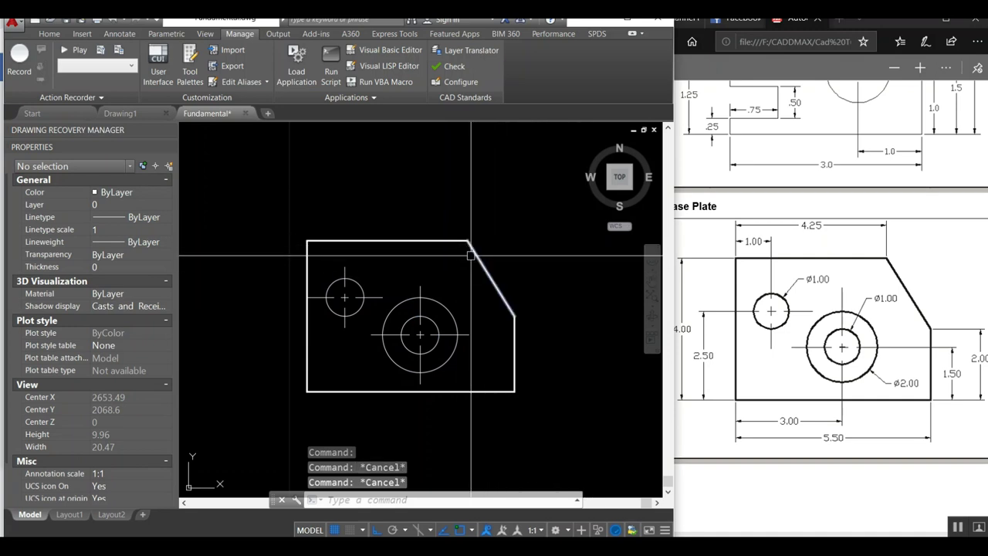
Dimension the top edge from the top-left corner to the chamfer with a 4.25 linear dimension.
{"action": "type", "text": "dli"}
{"action": "key", "text": "Return"}
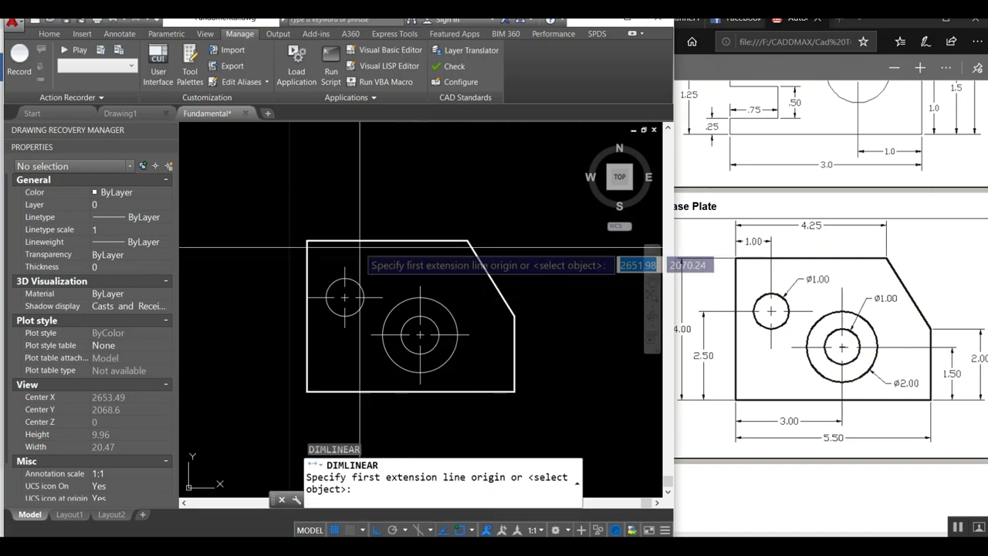
{"action": "left_click", "coordinate": [307, 241]}
{"action": "left_click", "coordinate": [469, 241]}
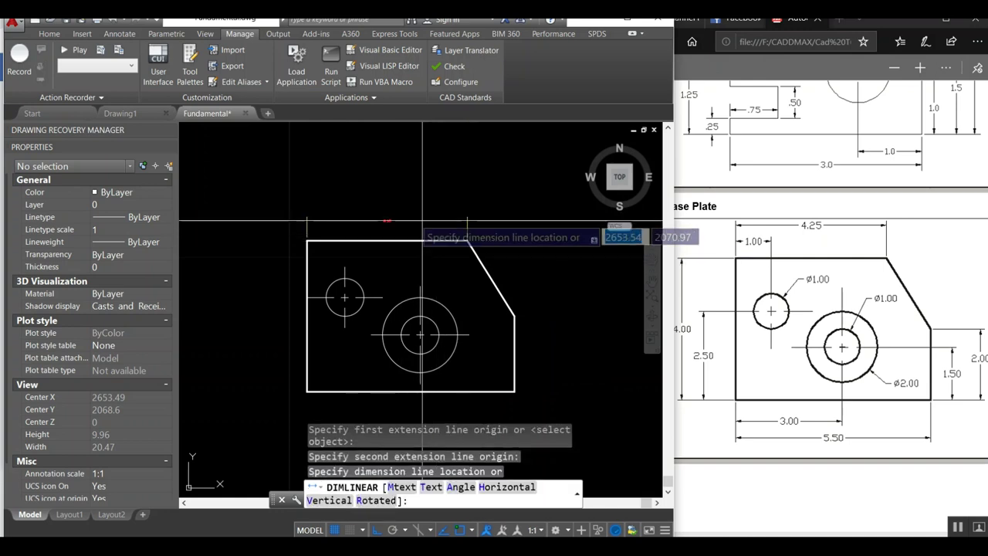
{"action": "left_click", "coordinate": [380, 218]}
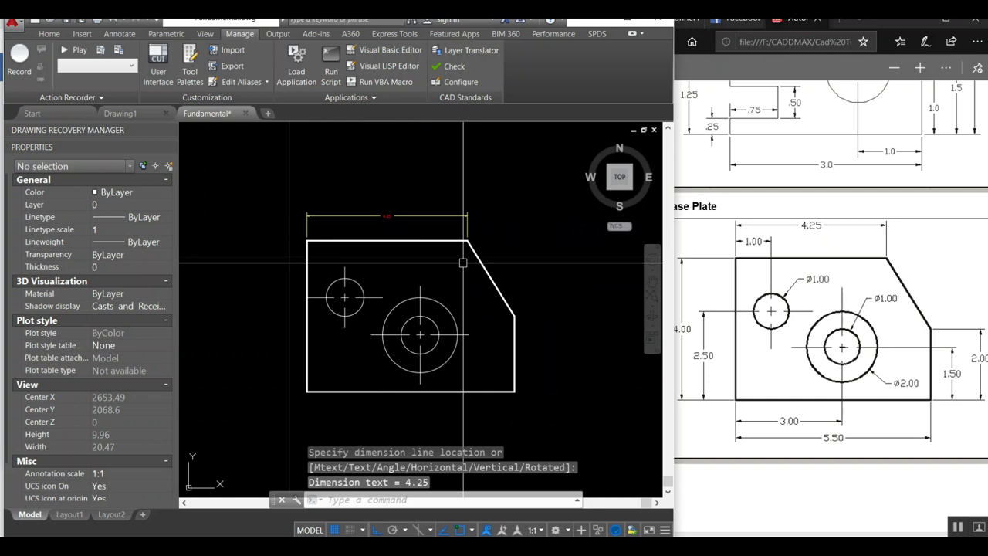
{"action": "type", "text": "DDIm"}
{"action": "key", "text": "Return"}
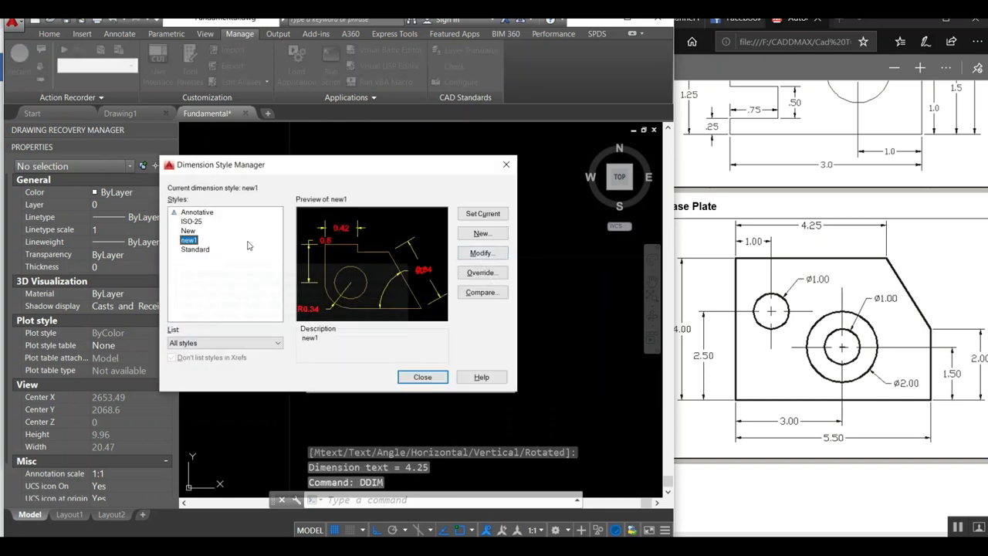
Start a new dimension style named New2 and review its line, text and arrow settings.
{"action": "left_click", "coordinate": [471, 233]}
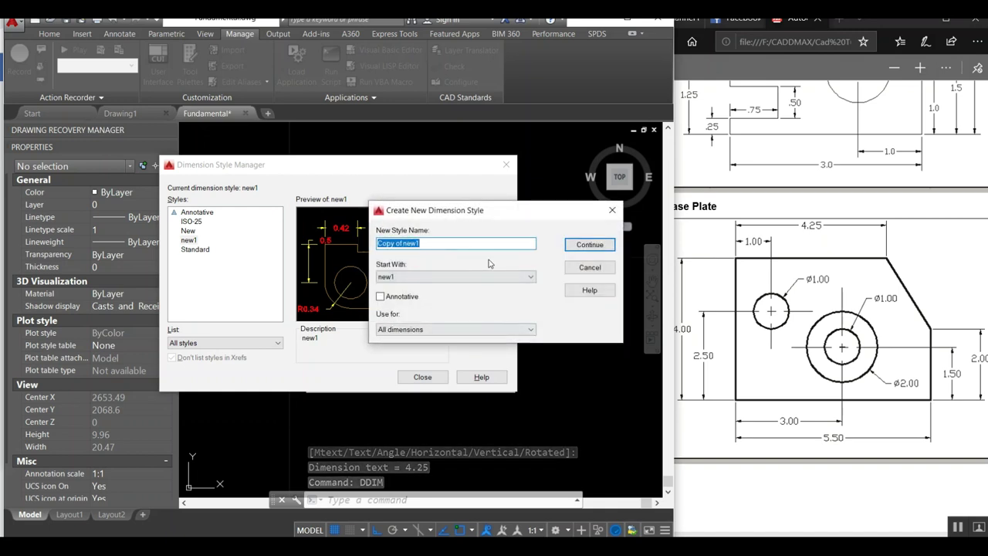
{"action": "type", "text": "NE"}
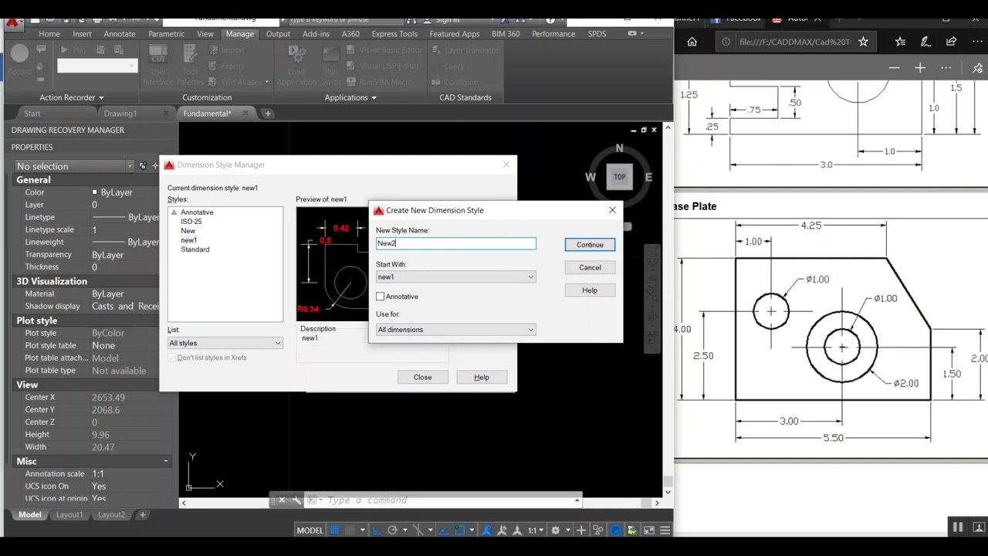
{"action": "key", "text": "Return"}
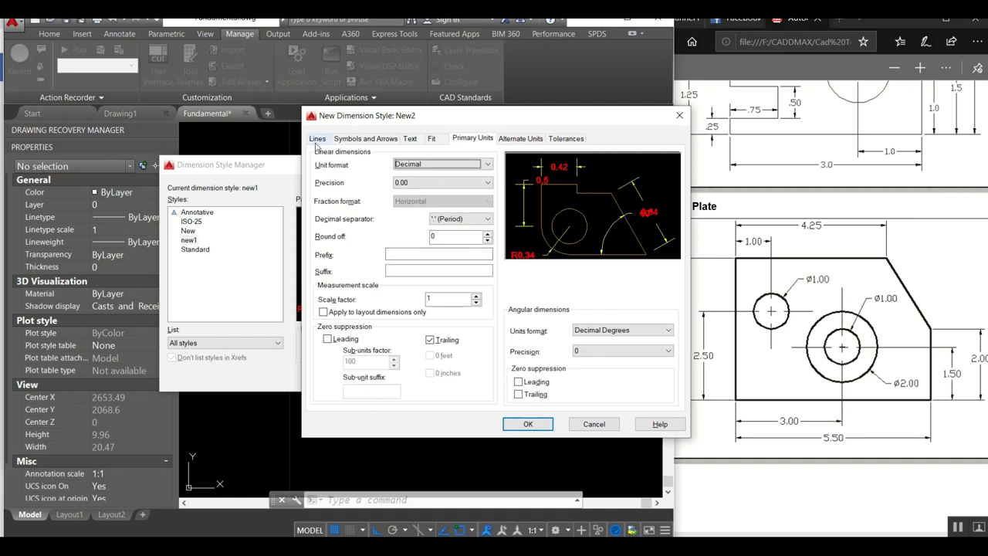
{"action": "left_click", "coordinate": [317, 140]}
{"action": "left_click", "coordinate": [410, 139]}
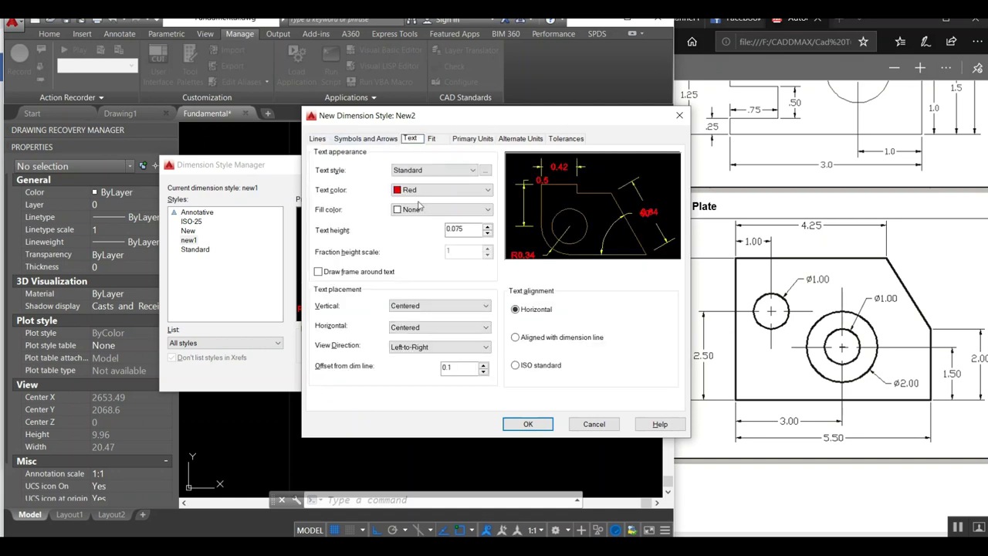
{"action": "left_click", "coordinate": [454, 227]}
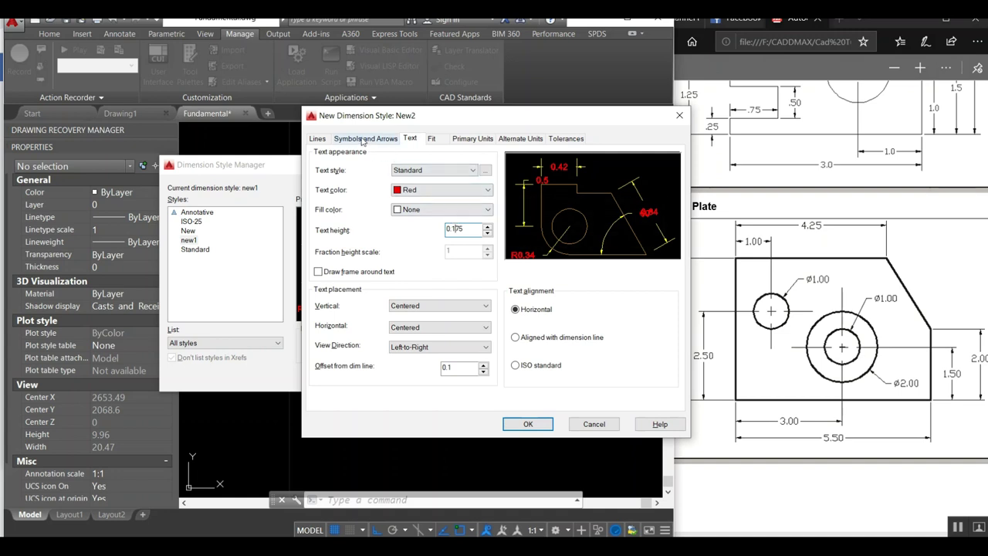
{"action": "left_click", "coordinate": [365, 140]}
{"action": "left_click", "coordinate": [320, 140]}
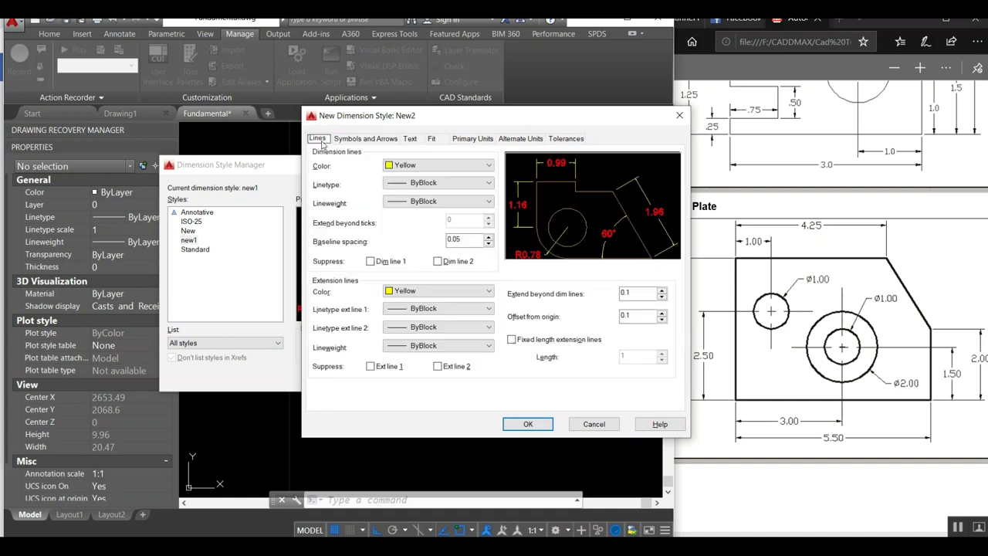
Set New2's dimension and extension line colours to blue and save the style.
{"action": "left_click", "coordinate": [408, 166]}
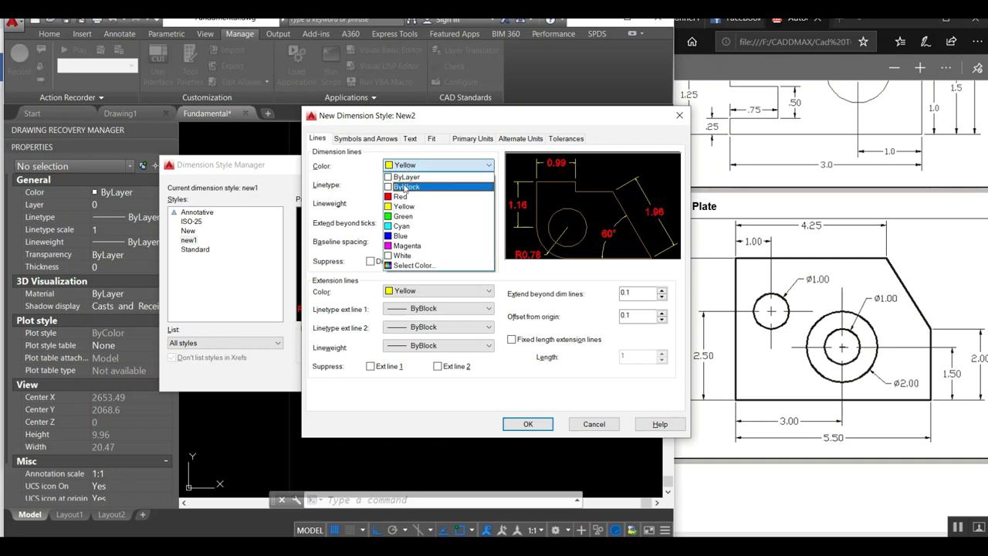
{"action": "key", "text": "Escape"}
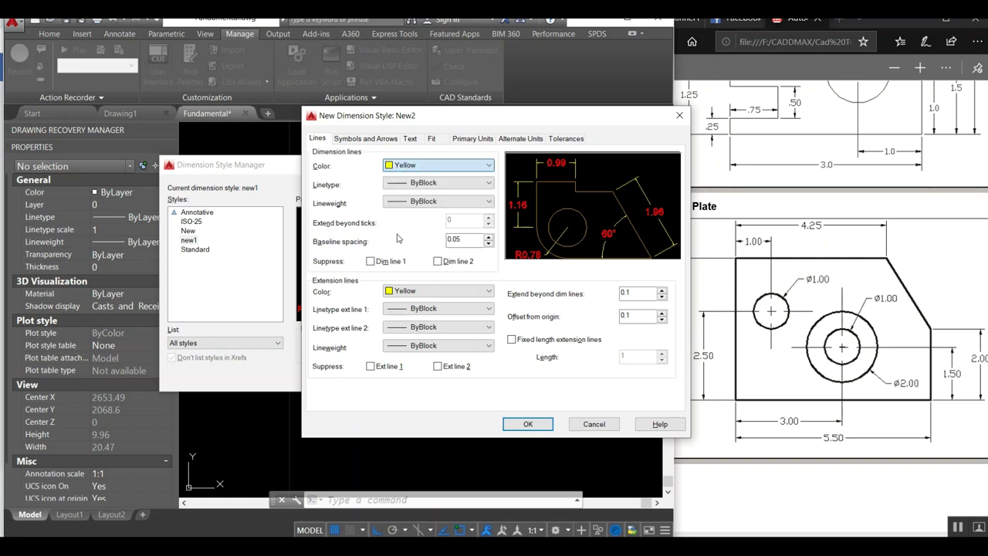
{"action": "left_click", "coordinate": [426, 293]}
{"action": "left_click", "coordinate": [397, 362]}
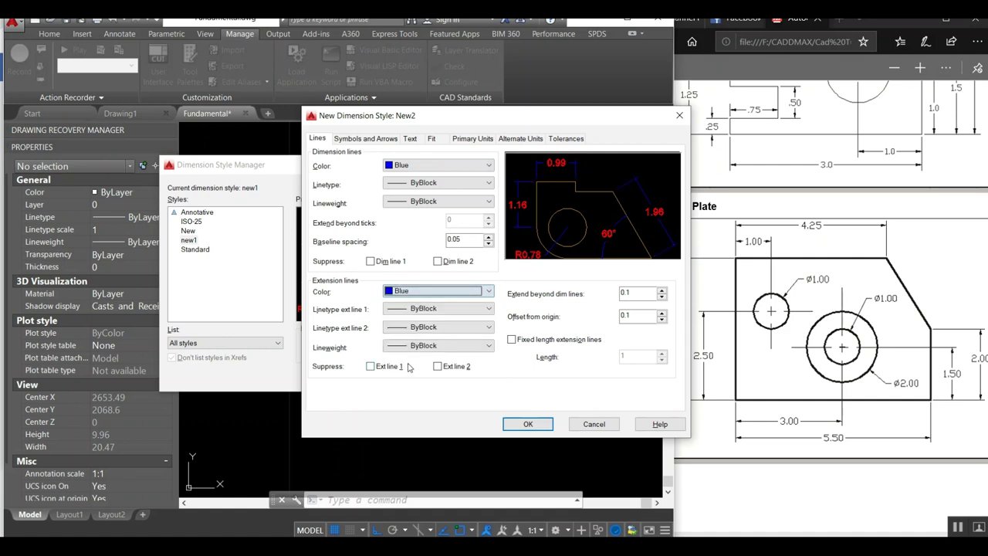
{"action": "left_click", "coordinate": [529, 426]}
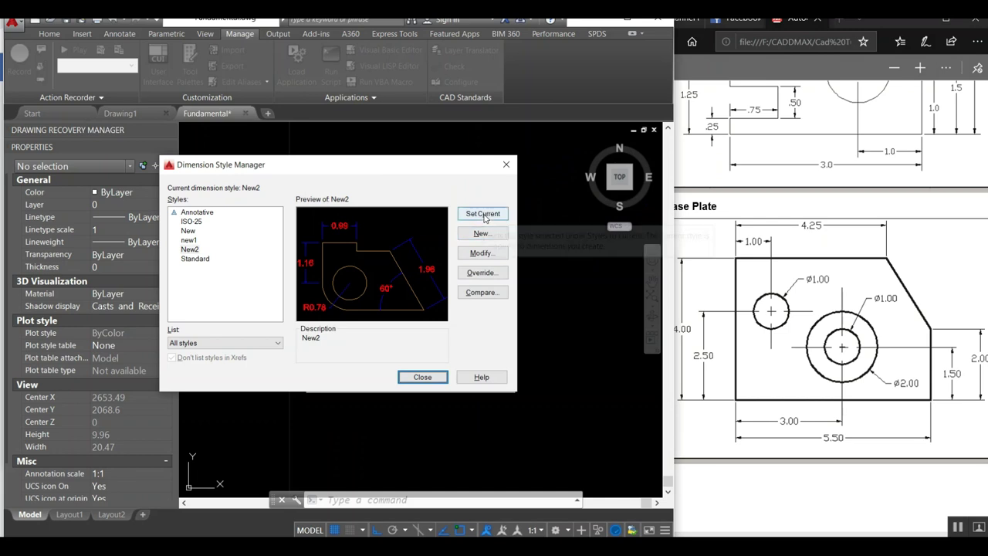
Make New2 the current dimension style and close the style manager.
{"action": "left_click", "coordinate": [193, 249]}
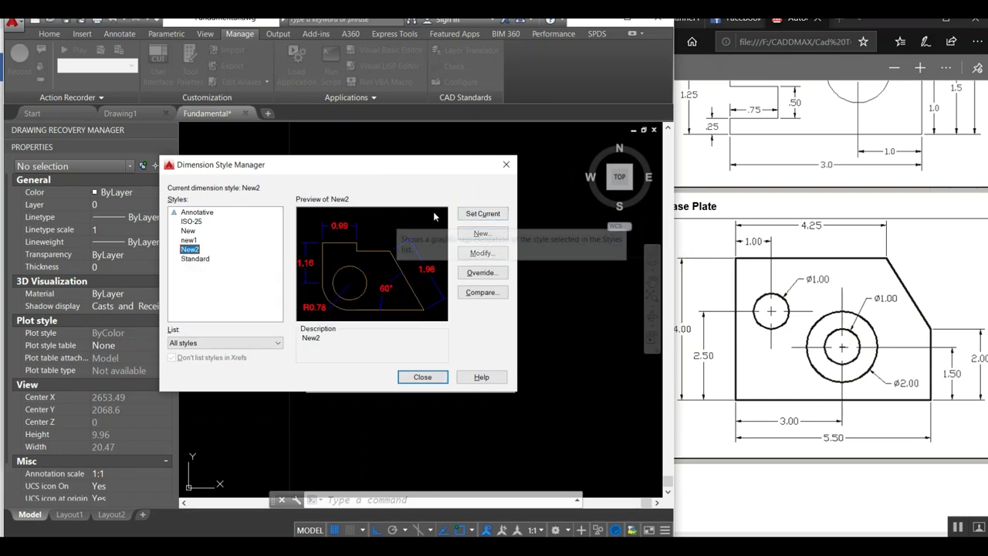
{"action": "left_click", "coordinate": [482, 213]}
{"action": "left_click", "coordinate": [424, 377]}
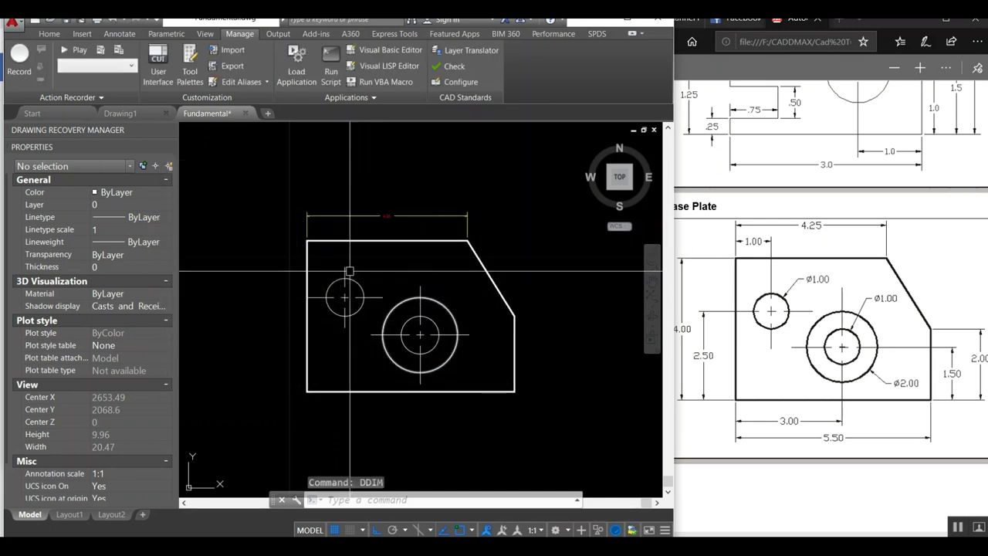
Erase the old top dimension and redraw the 4.25 top-edge dimension with DIMLINEAR.
{"action": "type", "text": "e"}
{"action": "left_click", "coordinate": [375, 220]}
{"action": "key", "text": "Return"}
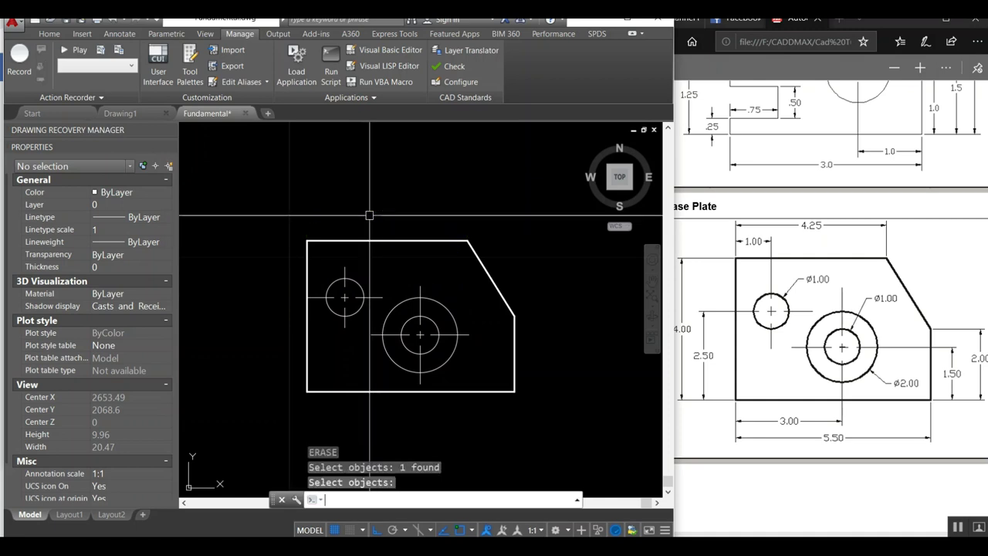
{"action": "type", "text": "dDIi"}
{"action": "key", "text": "Return"}
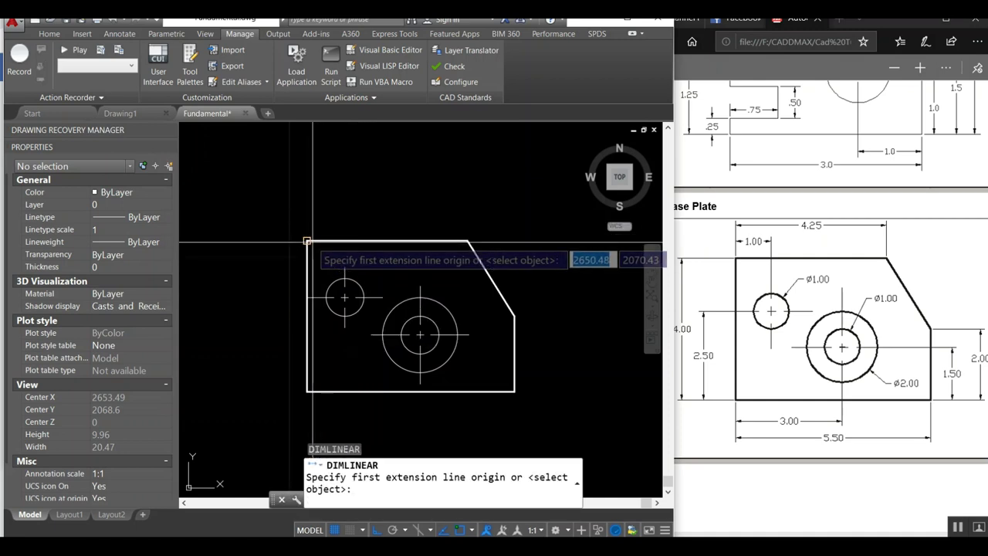
{"action": "left_click", "coordinate": [308, 240]}
{"action": "left_click", "coordinate": [467, 241]}
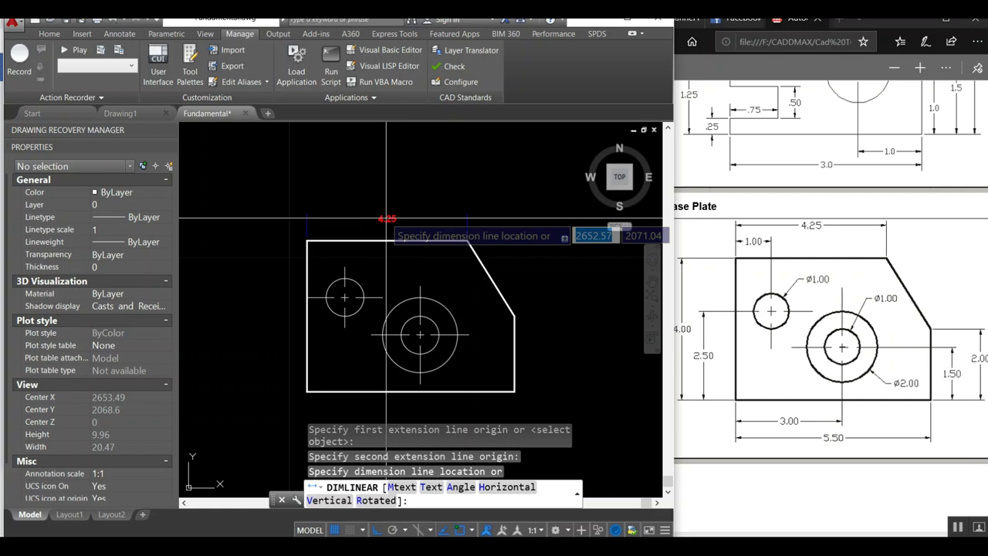
{"action": "left_click", "coordinate": [389, 218]}
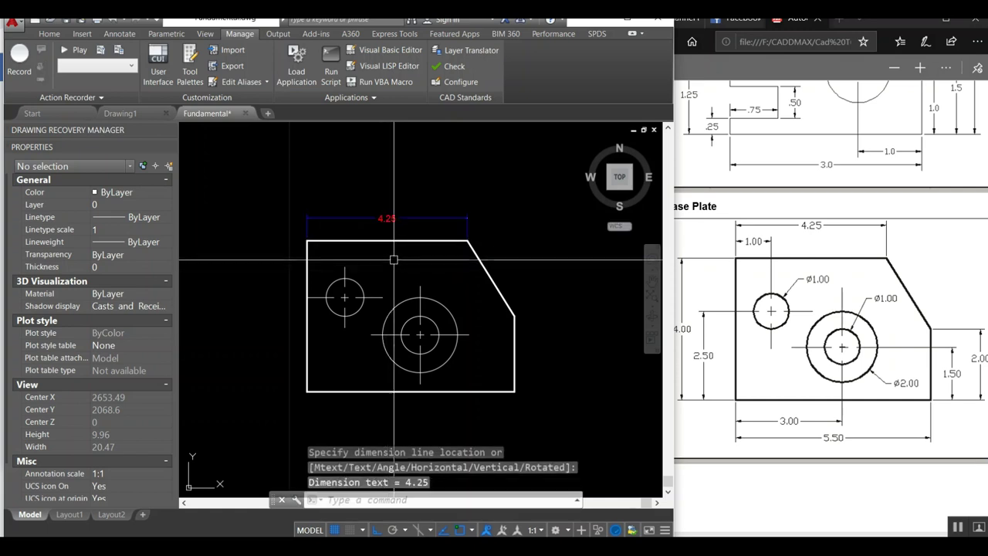
Add a 1 dimension from the top-left corner to the small hole's centre.
{"action": "key", "text": "Return"}
{"action": "left_click", "coordinate": [307, 241]}
{"action": "left_click", "coordinate": [345, 267]}
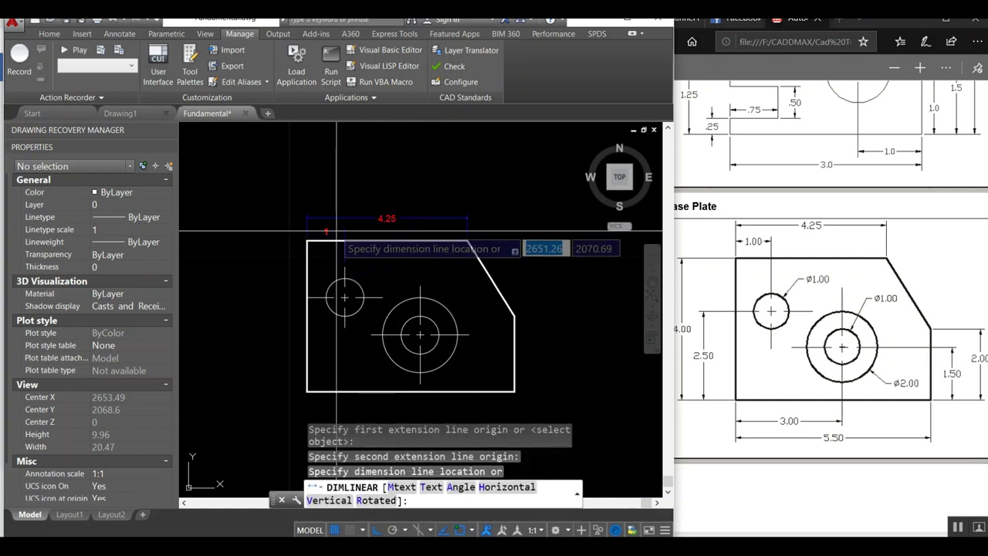
{"action": "left_click", "coordinate": [339, 229]}
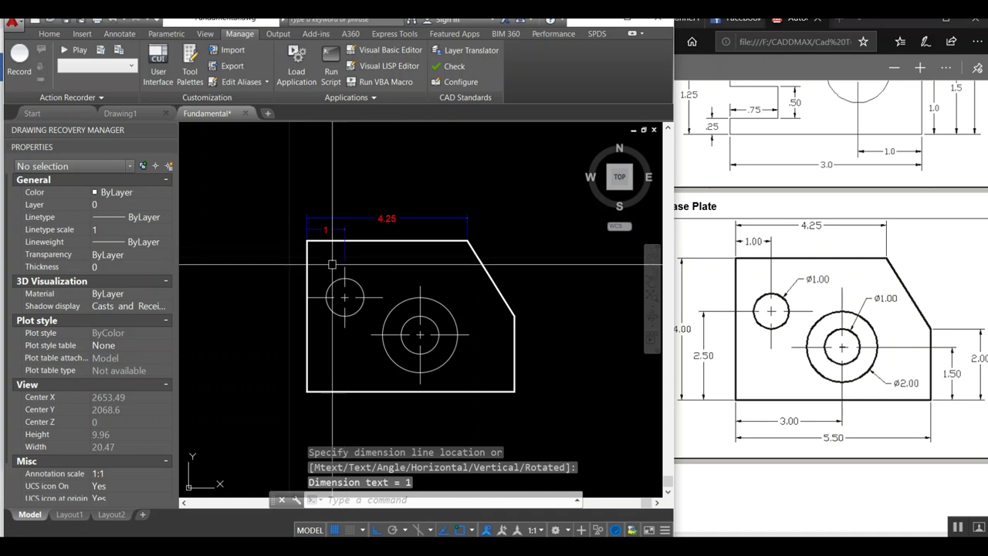
{"action": "key", "text": "Return"}
{"action": "left_click", "coordinate": [307, 241]}
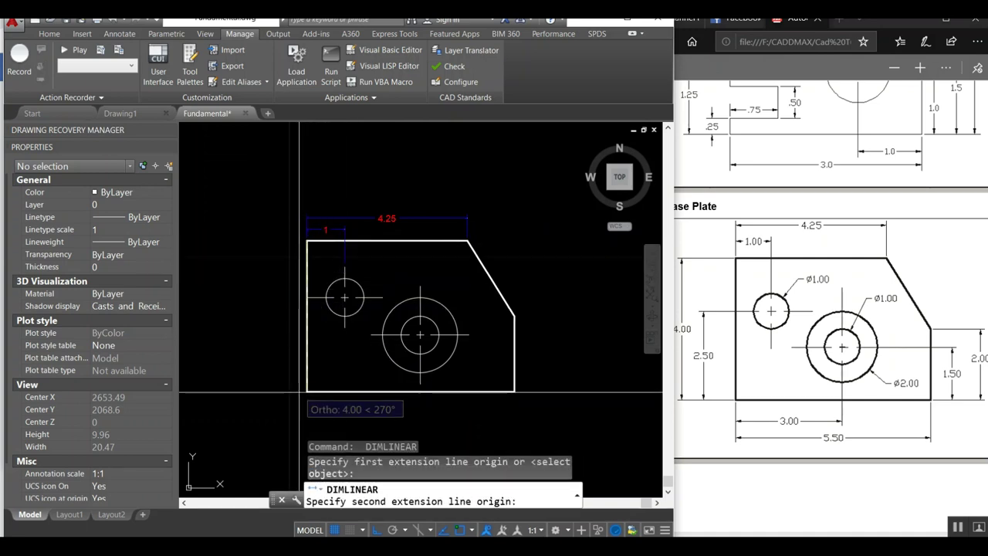
Place the vertical 4 overall height and the 2.5 small-hole height on the left side.
{"action": "left_click", "coordinate": [308, 392]}
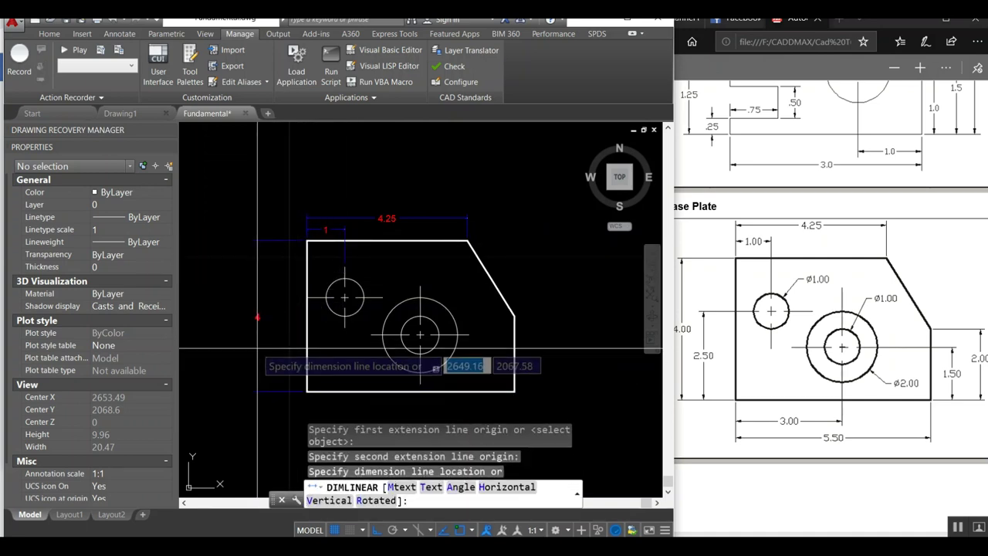
{"action": "left_click", "coordinate": [257, 349]}
{"action": "key", "text": "Return"}
{"action": "left_click", "coordinate": [345, 297]}
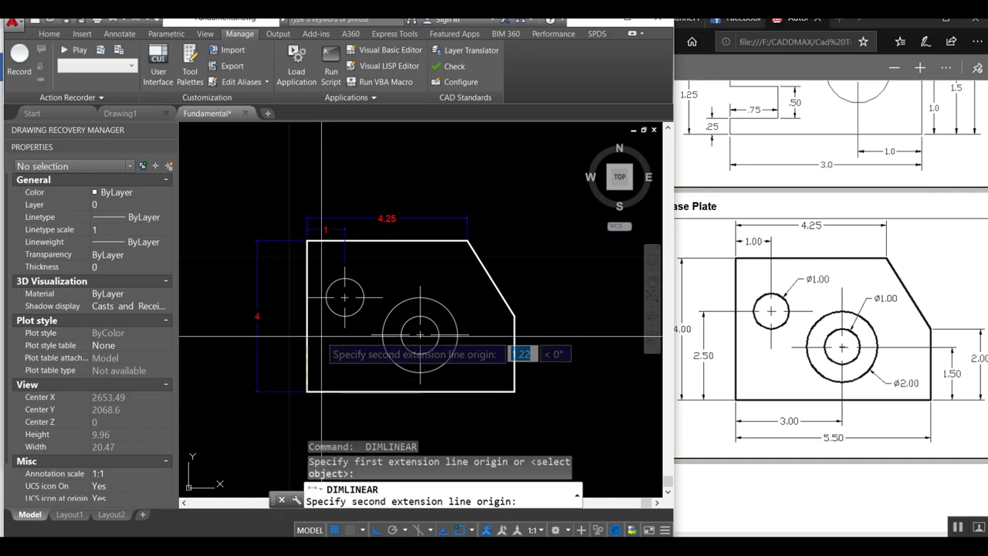
{"action": "left_click", "coordinate": [308, 391]}
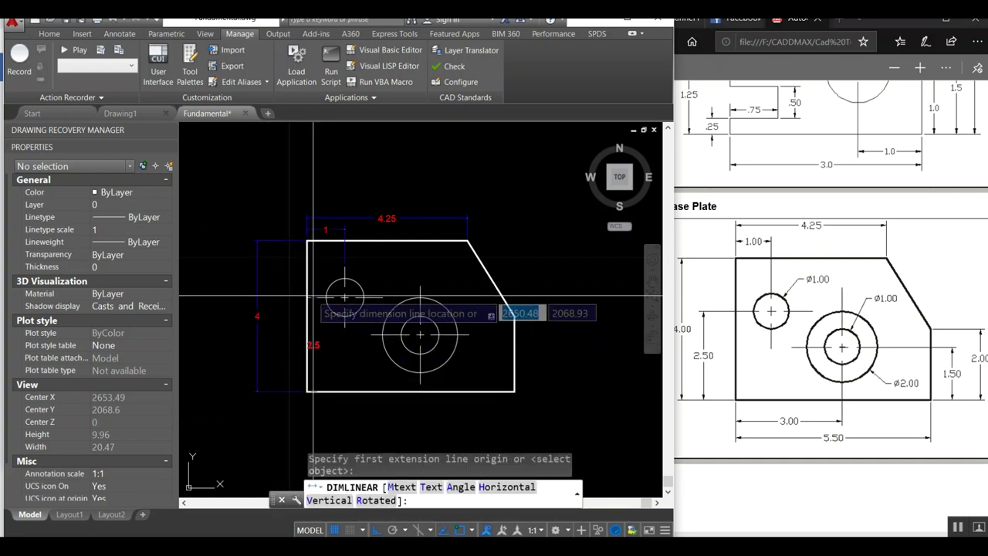
{"action": "left_click", "coordinate": [289, 343]}
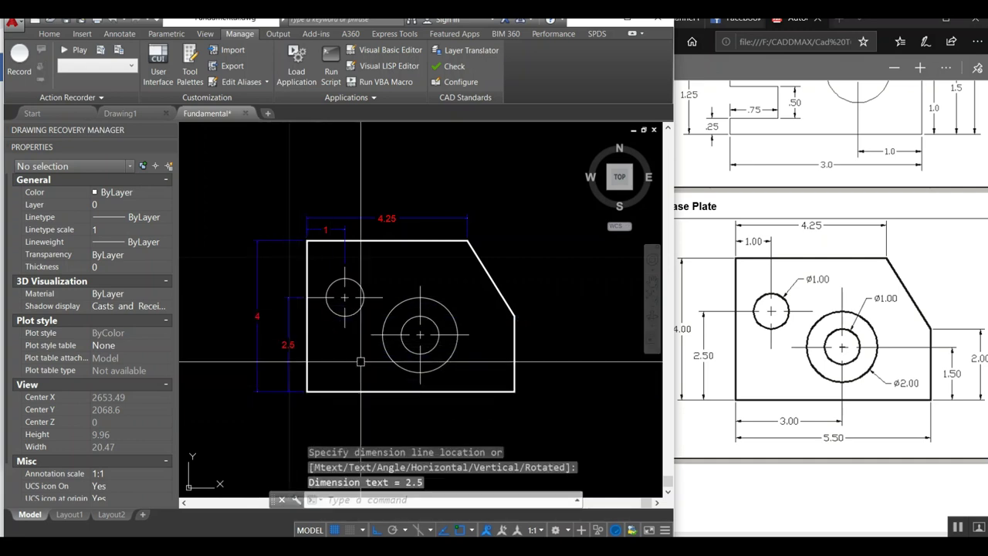
{"action": "left_click", "coordinate": [288, 325]}
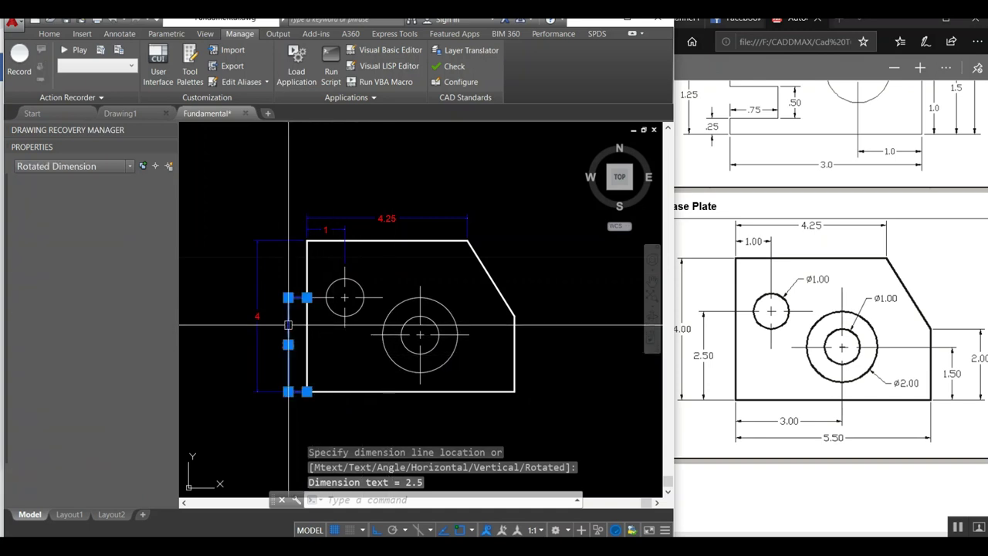
{"action": "left_click", "coordinate": [288, 344]}
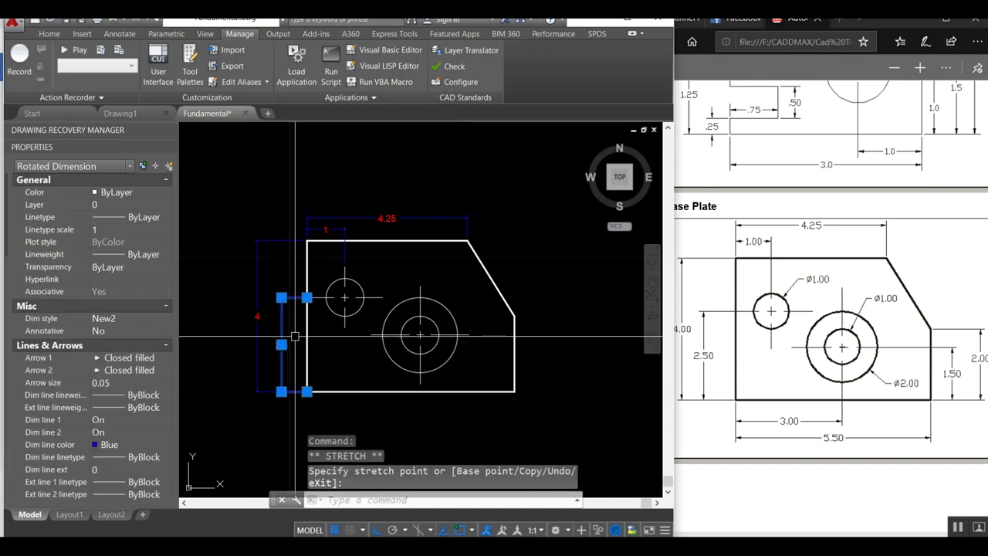
{"action": "key", "text": "Escape"}
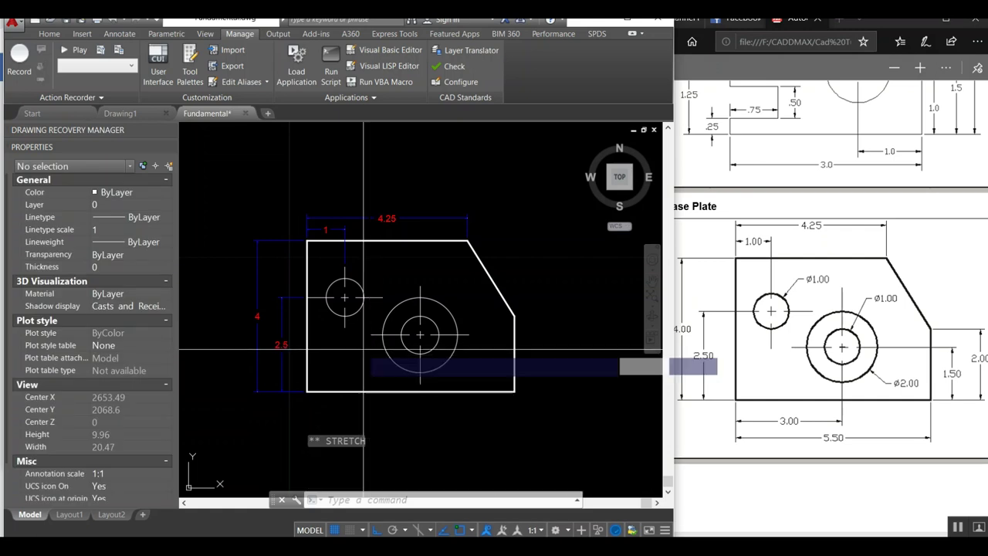
Begin the 5.5 width dimension along the plate's bottom edge.
{"action": "key", "text": "Return"}
{"action": "left_click", "coordinate": [307, 391]}
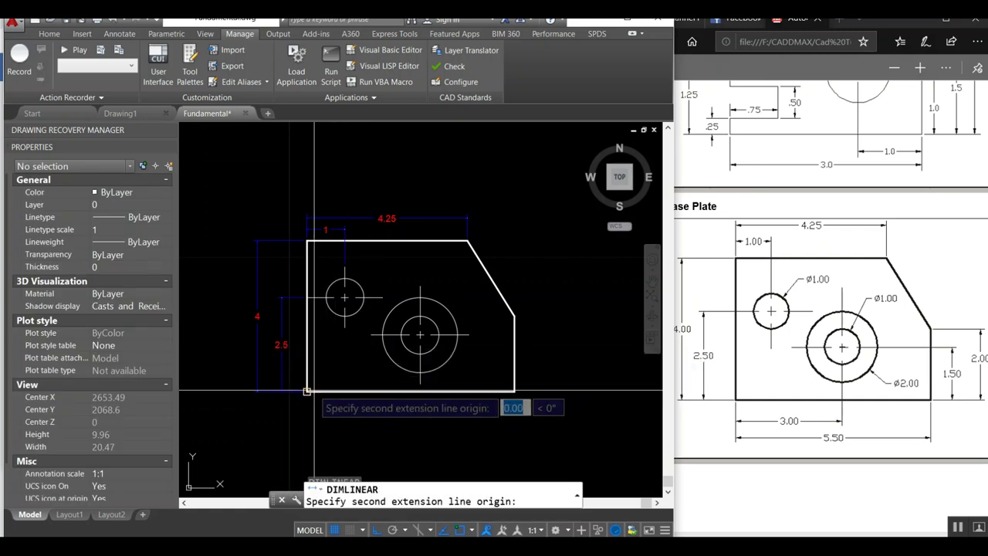
{"action": "left_click", "coordinate": [514, 392]}
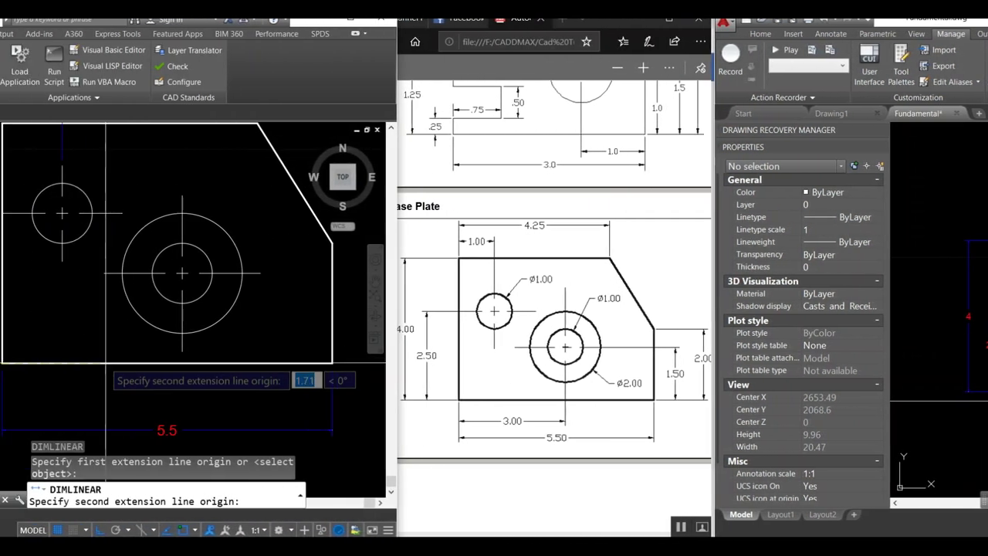
Place the 3 dimension to the large hole's centre below the plate and a 1.5 height on the right.
{"action": "left_click", "coordinate": [459, 363]}
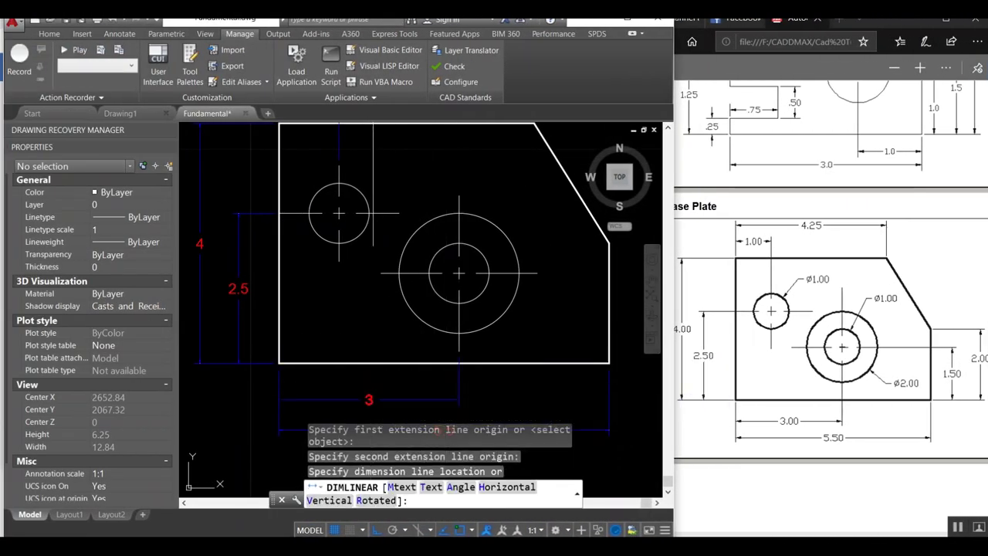
{"action": "left_click", "coordinate": [374, 399]}
{"action": "scroll", "coordinate": [378, 333], "scroll_direction": "down", "scroll_amount": 2}
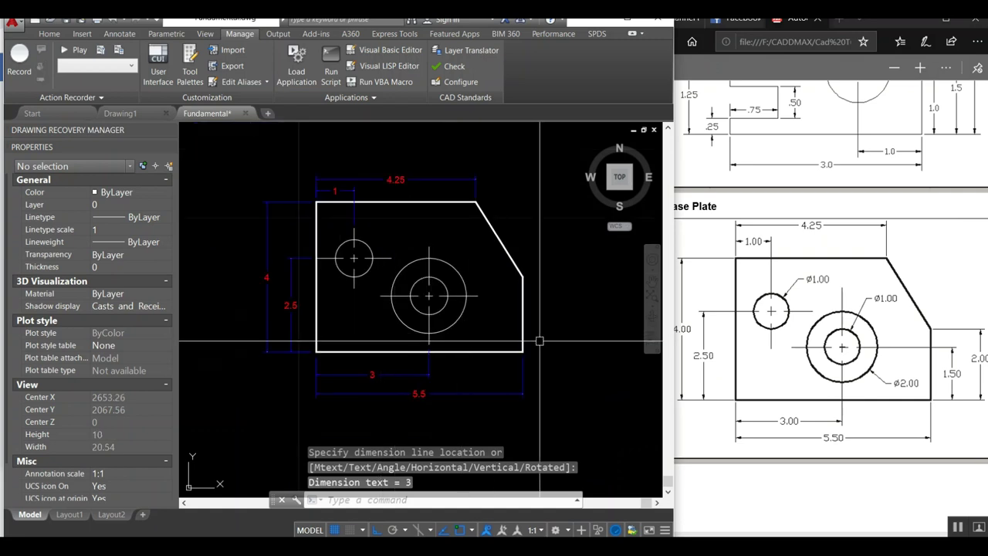
{"action": "key", "text": "Return"}
{"action": "left_click", "coordinate": [503, 355]}
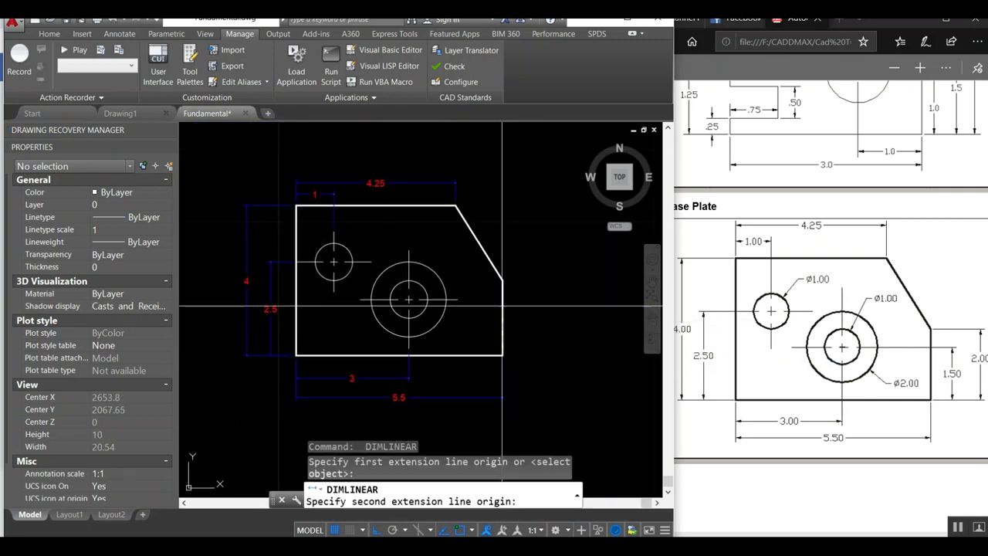
{"action": "left_click", "coordinate": [502, 300]}
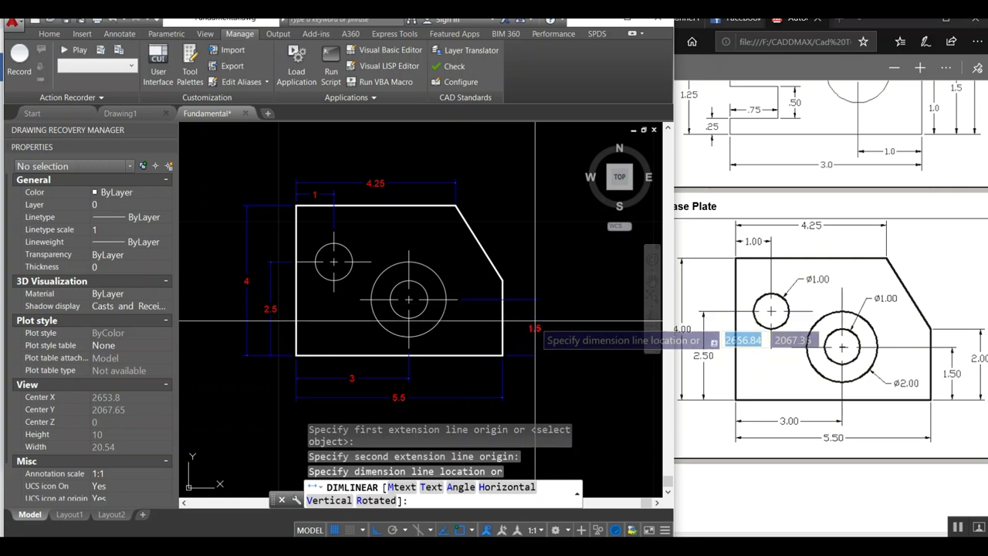
{"action": "left_click", "coordinate": [532, 330]}
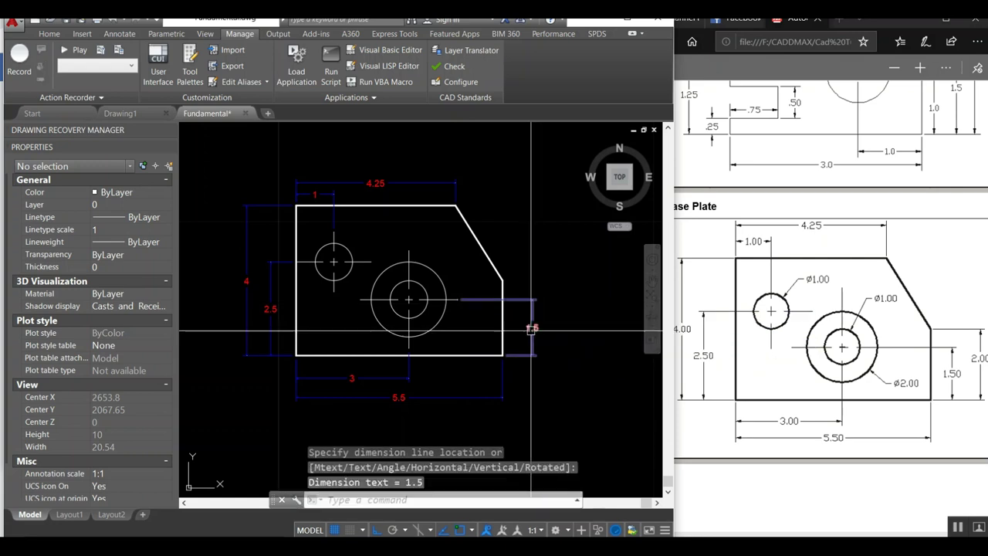
Add the vertical 2 dimension for the short right edge, outside the 1.5 dimension.
{"action": "key", "text": "Return"}
{"action": "left_click", "coordinate": [503, 356]}
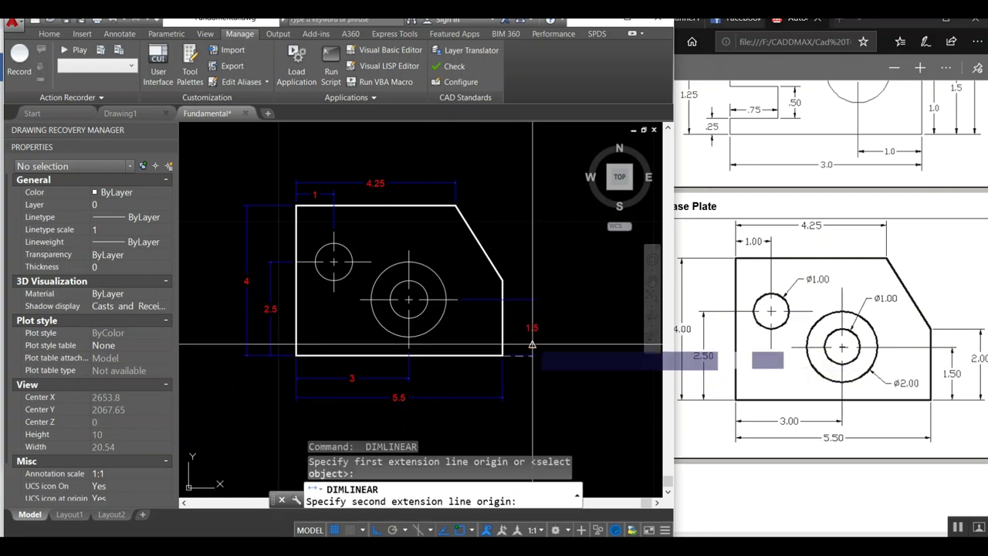
{"action": "left_click", "coordinate": [502, 280]}
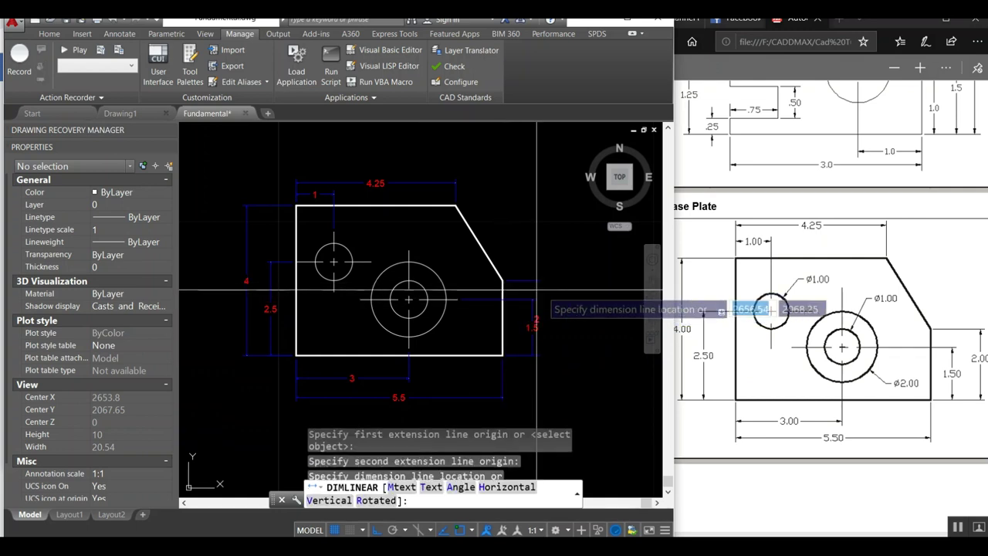
{"action": "left_click", "coordinate": [559, 319]}
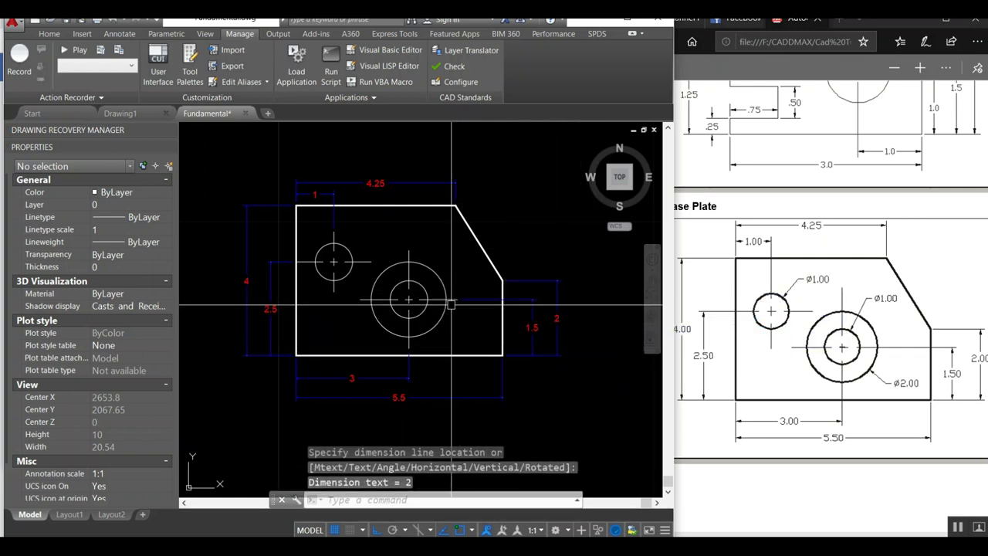
Add a Ø1 diameter to the large hole's inner circle and Ø2 to its outer circle.
{"action": "type", "text": "d"}
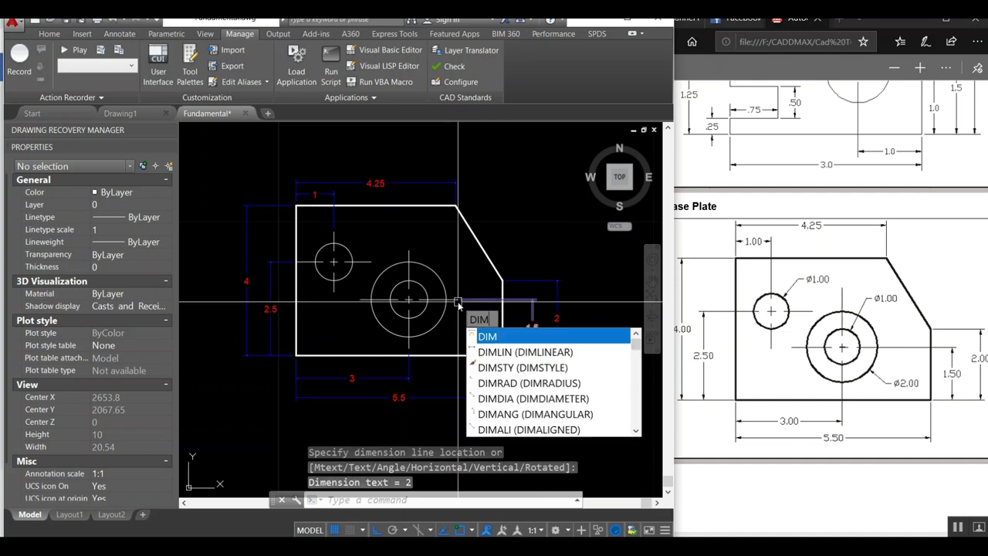
{"action": "type", "text": "d"}
{"action": "key", "text": "Return"}
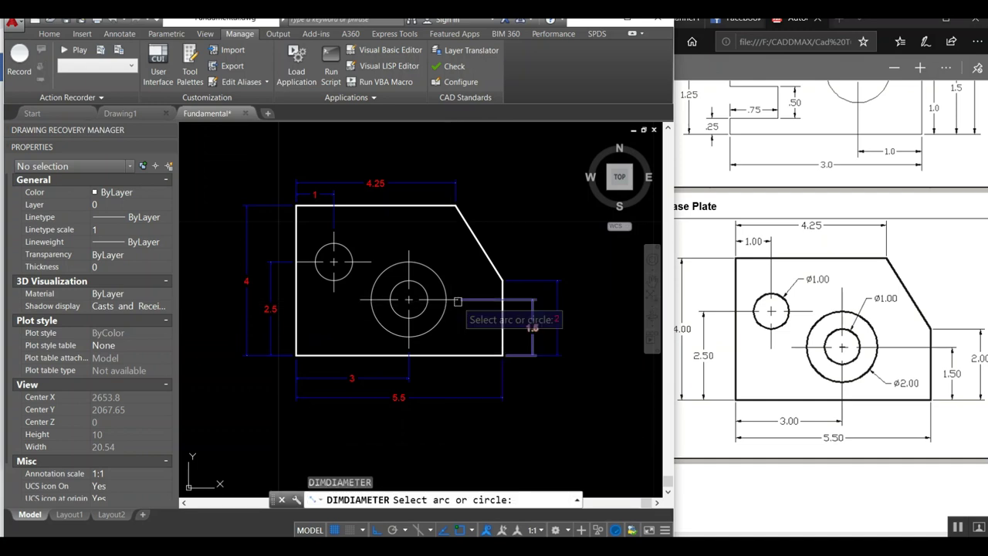
{"action": "left_click", "coordinate": [418, 284]}
{"action": "left_click", "coordinate": [443, 255]}
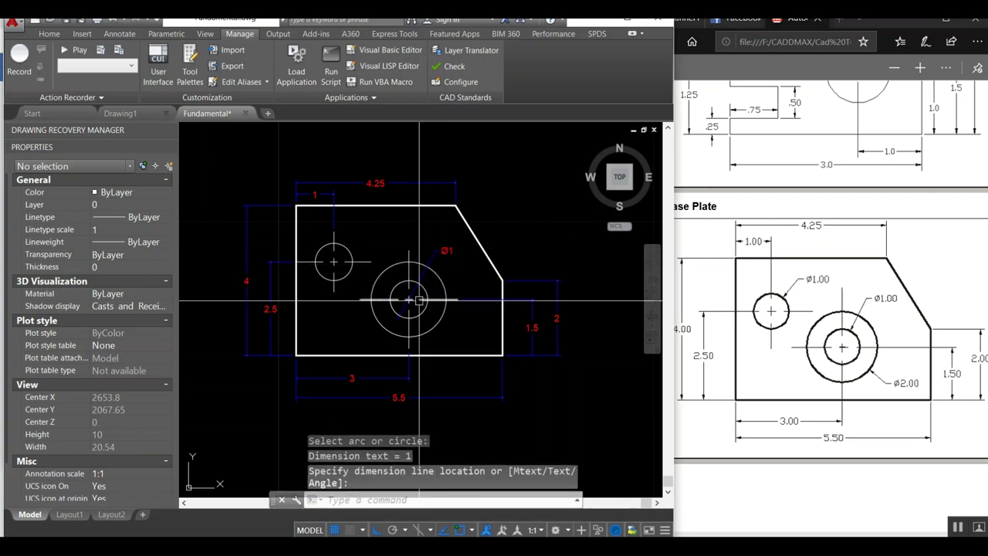
{"action": "key", "text": "Return"}
{"action": "left_click", "coordinate": [436, 325]}
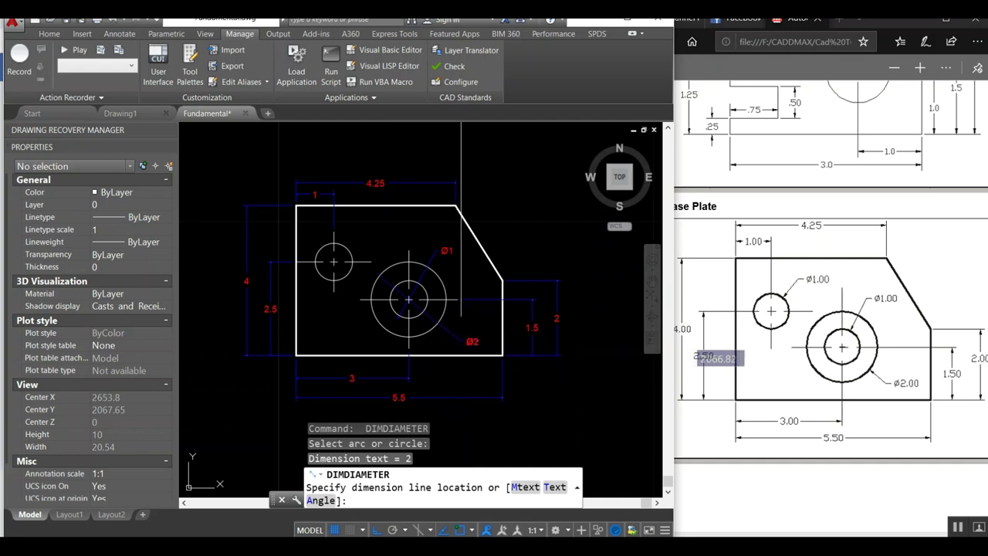
{"action": "left_click", "coordinate": [460, 340]}
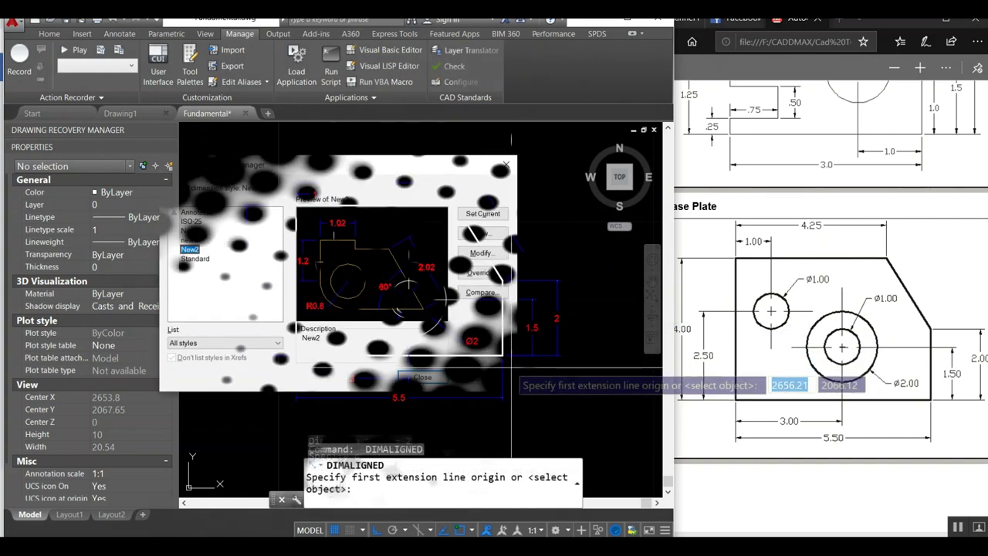
{"action": "type", "text": "ddim"}
Open New2 for editing and review its units, tolerance and leading-zero options.
{"action": "key", "text": "Return"}
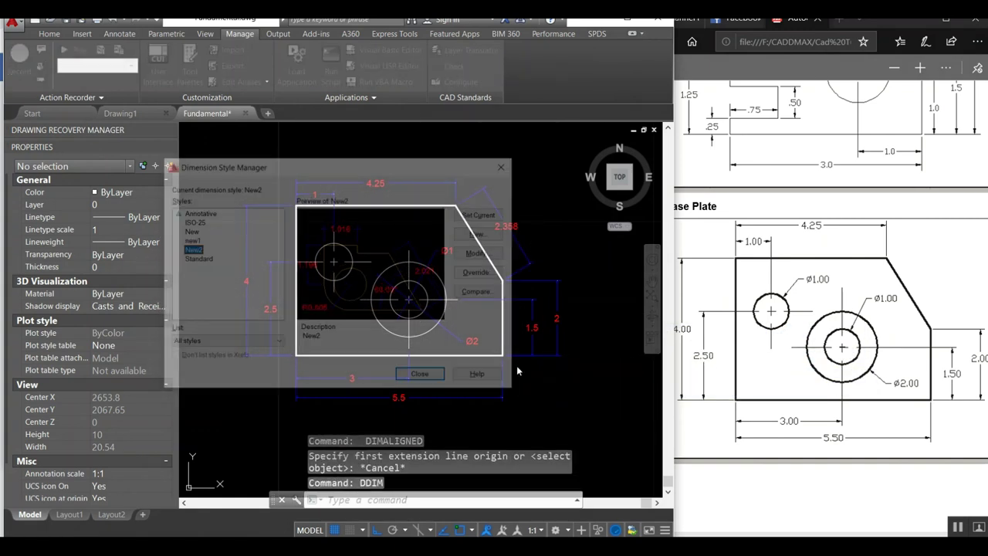
{"action": "left_click", "coordinate": [483, 256]}
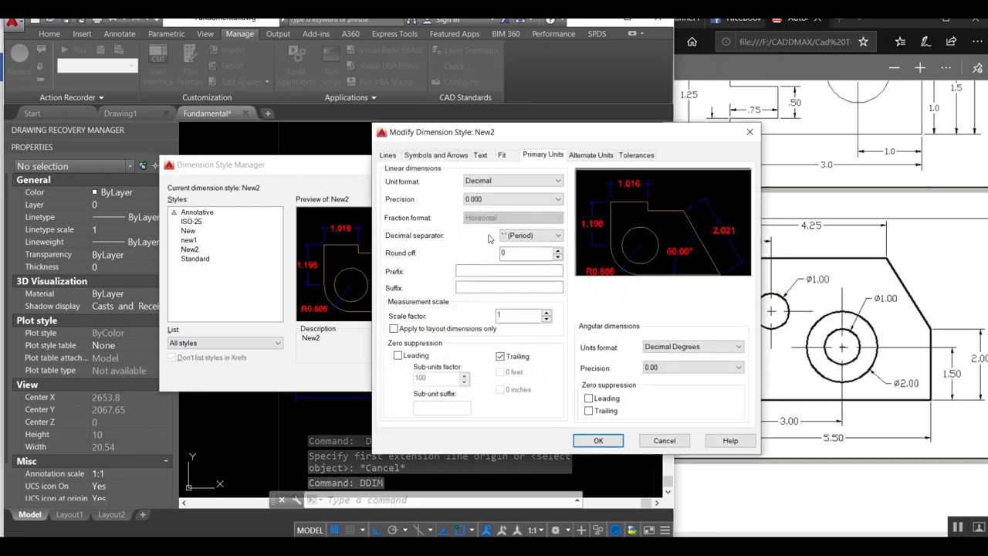
{"action": "left_click", "coordinate": [580, 157]}
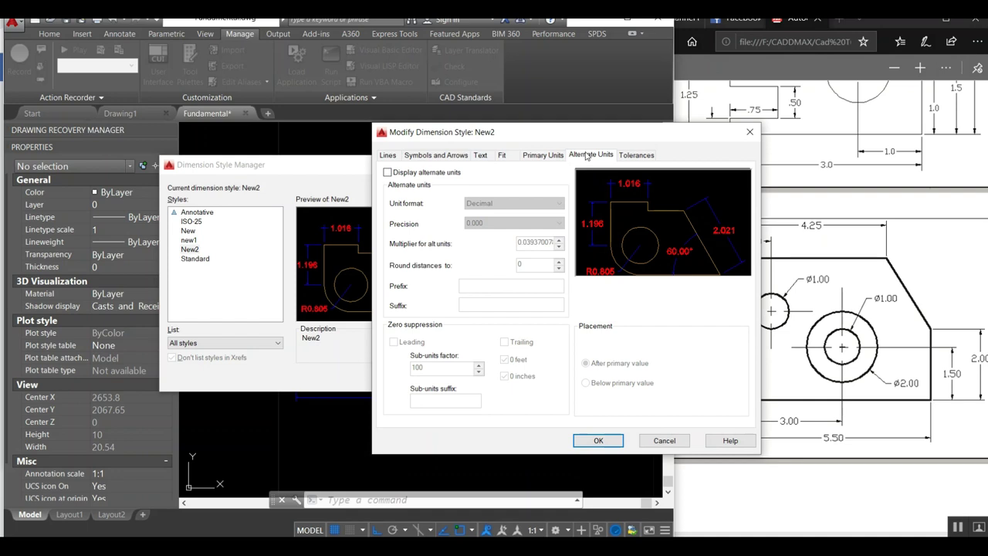
{"action": "left_click", "coordinate": [625, 158]}
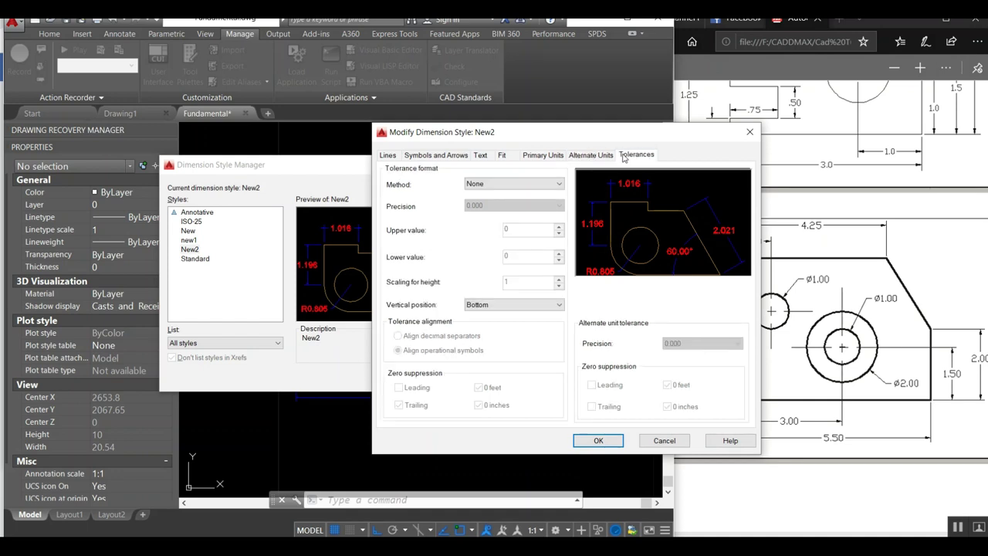
{"action": "left_click", "coordinate": [538, 156]}
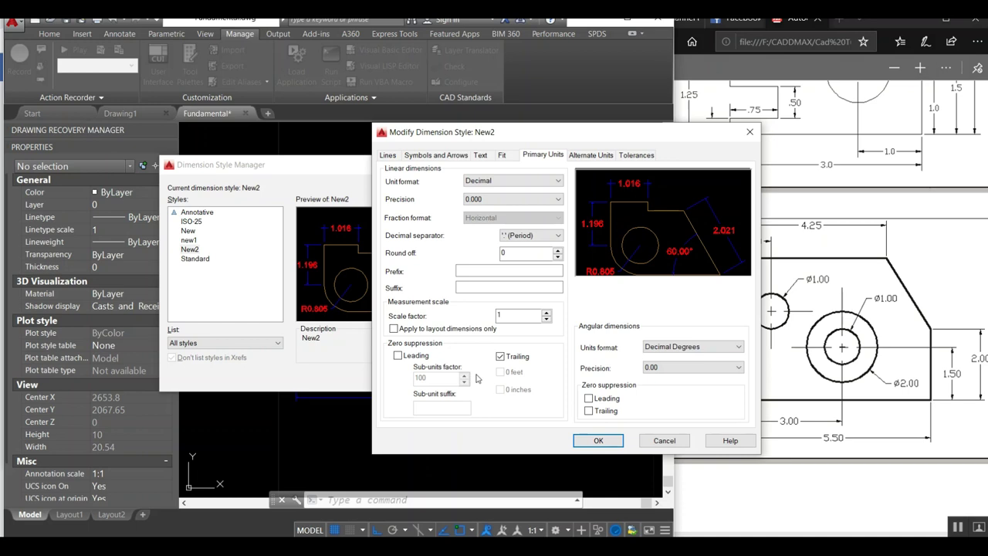
{"action": "mouse_move", "coordinate": [501, 357]}
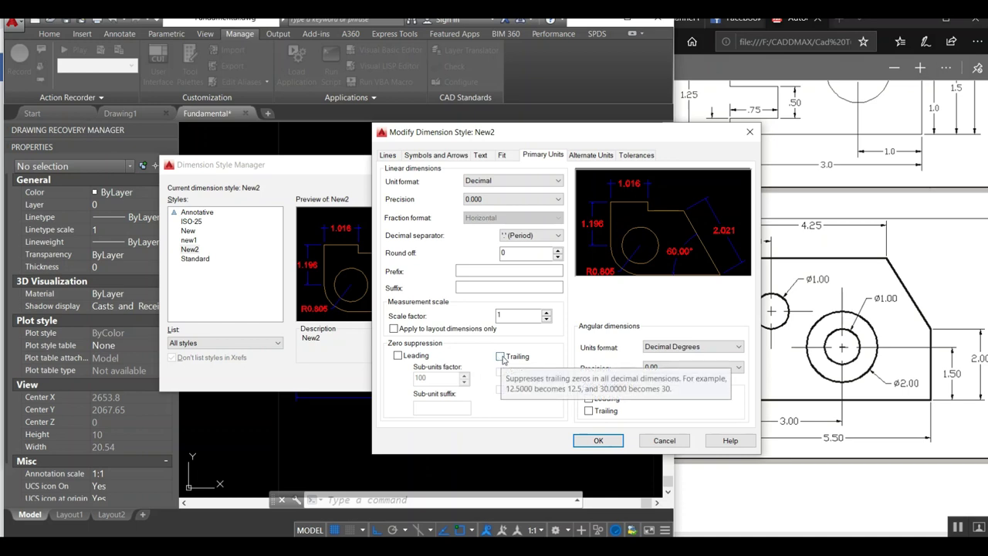
{"action": "left_click", "coordinate": [398, 356]}
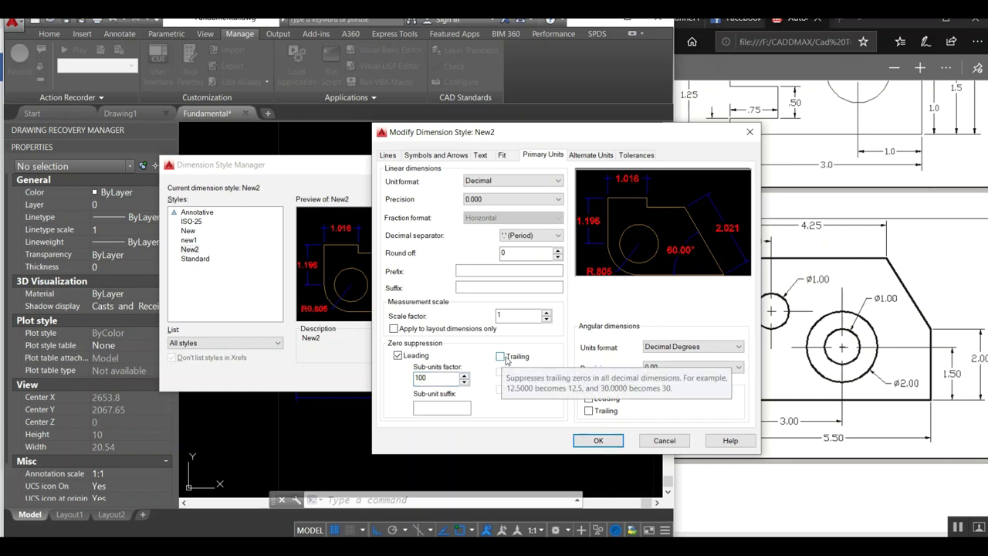
{"action": "left_click", "coordinate": [403, 358]}
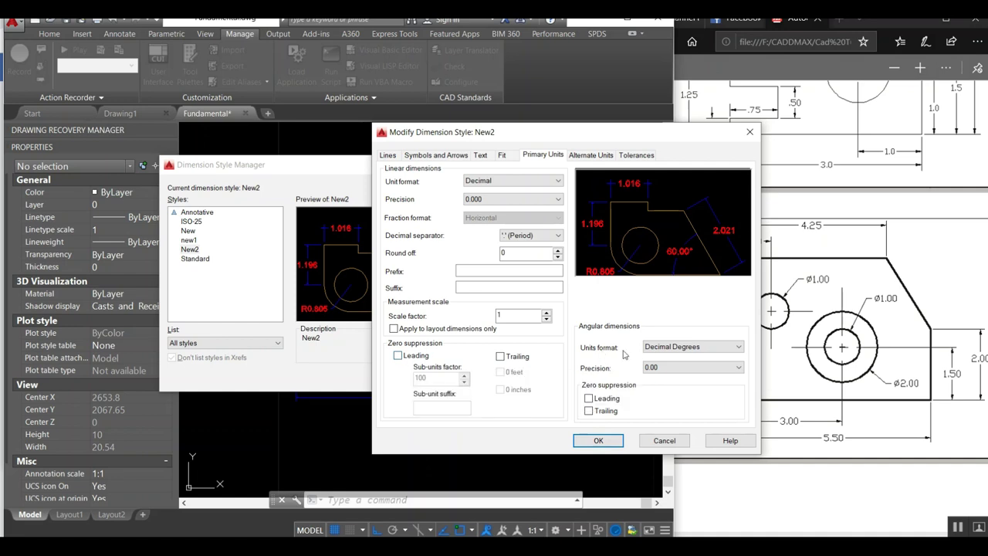
{"action": "left_click", "coordinate": [658, 368]}
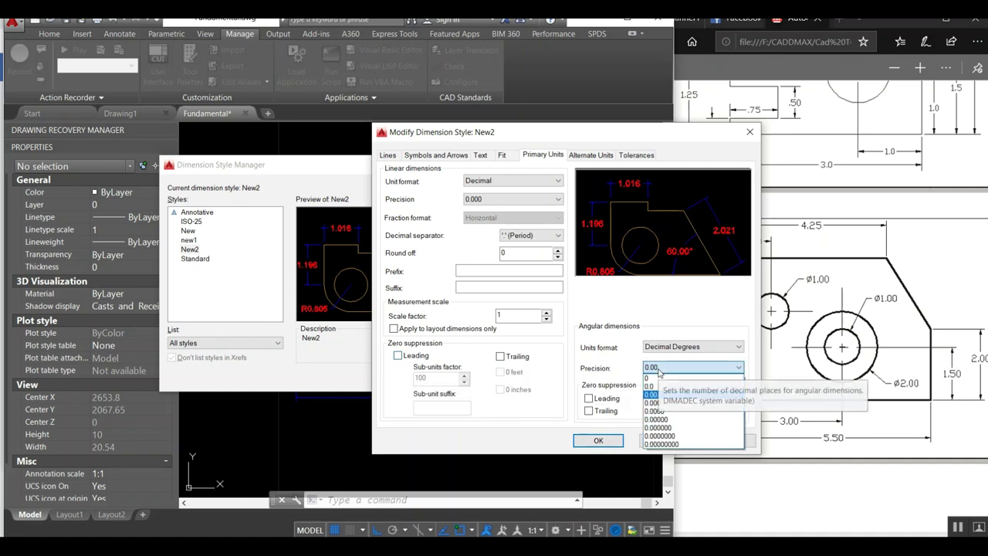
{"action": "left_click", "coordinate": [658, 368]}
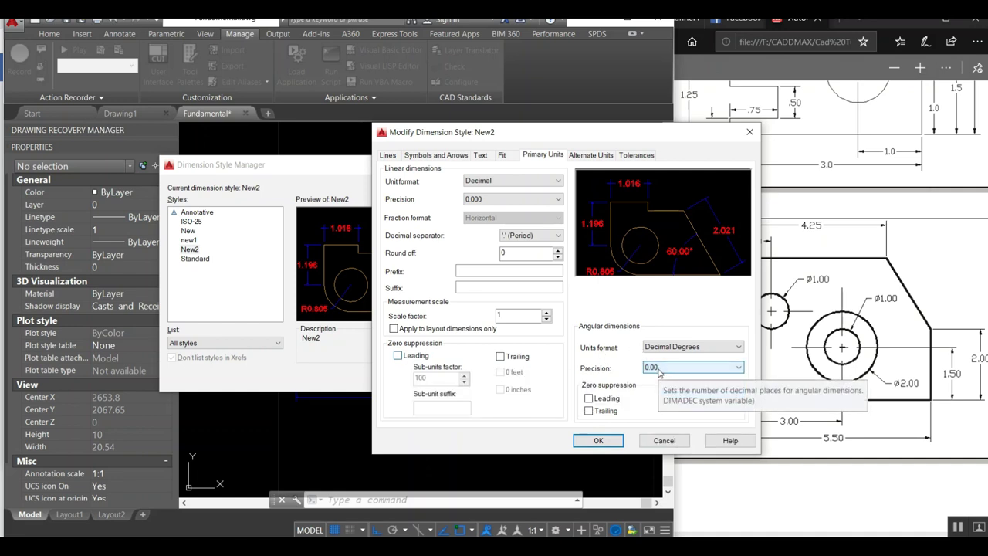
Set New2's linear precision to 0.00, save the style and close the manager.
{"action": "left_click", "coordinate": [490, 199]}
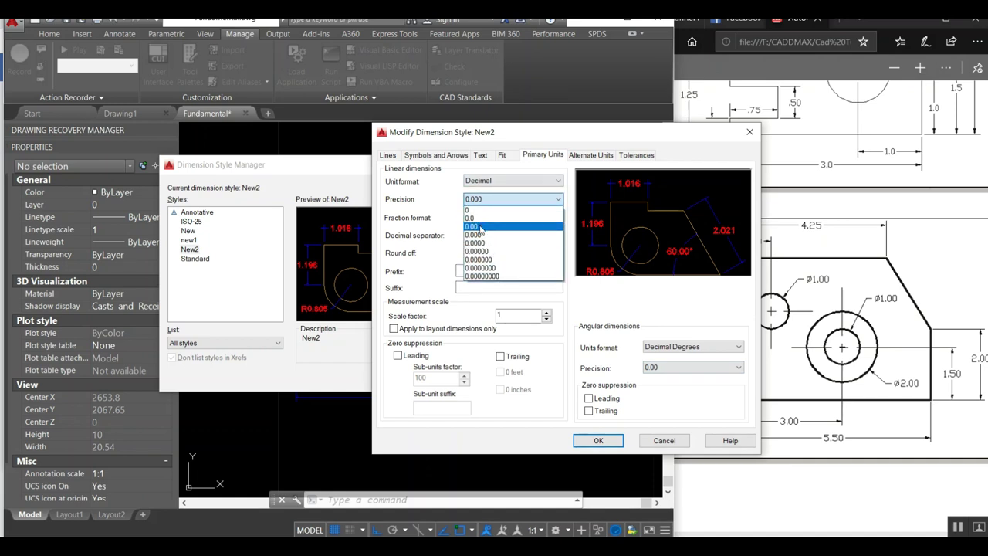
{"action": "left_click", "coordinate": [481, 227]}
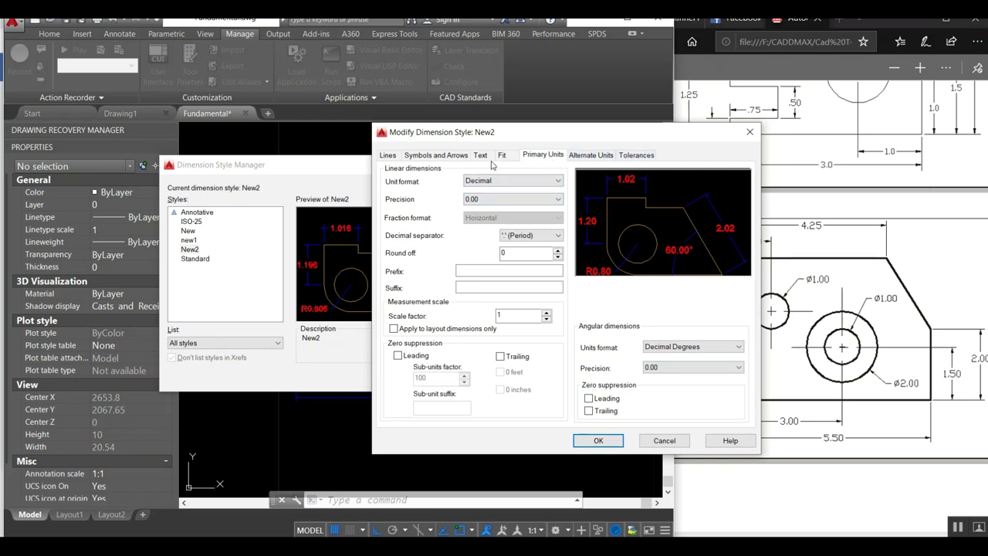
{"action": "left_click", "coordinate": [445, 159]}
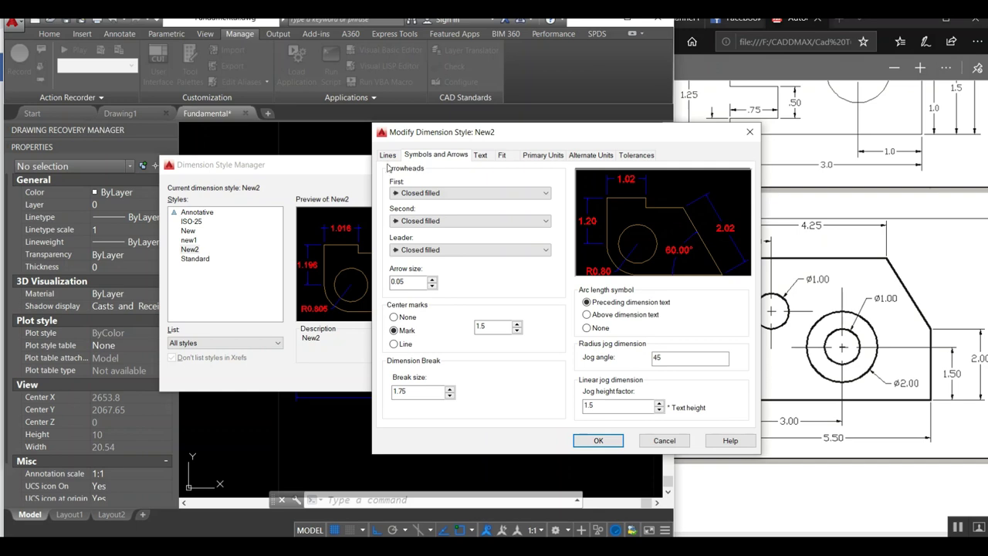
{"action": "left_click", "coordinate": [389, 156]}
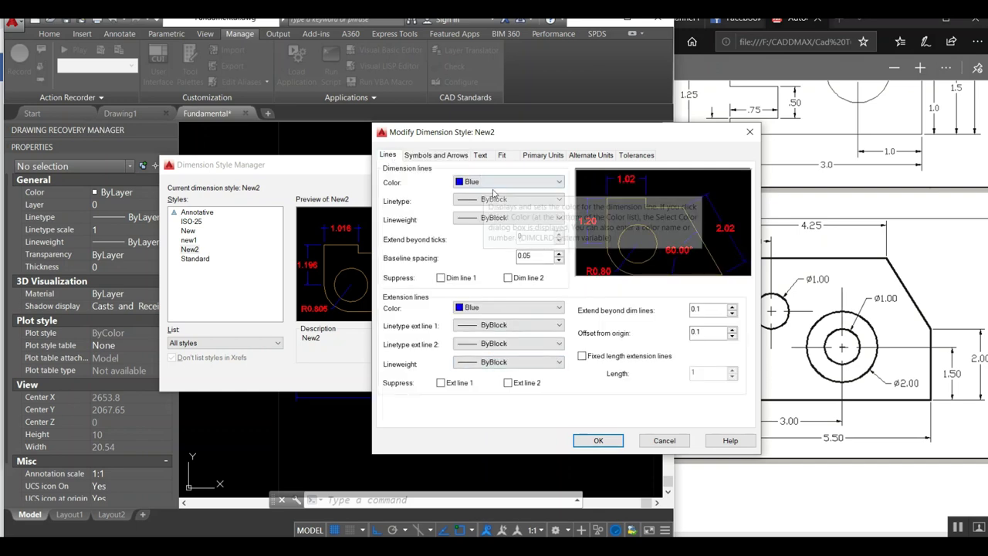
{"action": "left_click", "coordinate": [594, 440]}
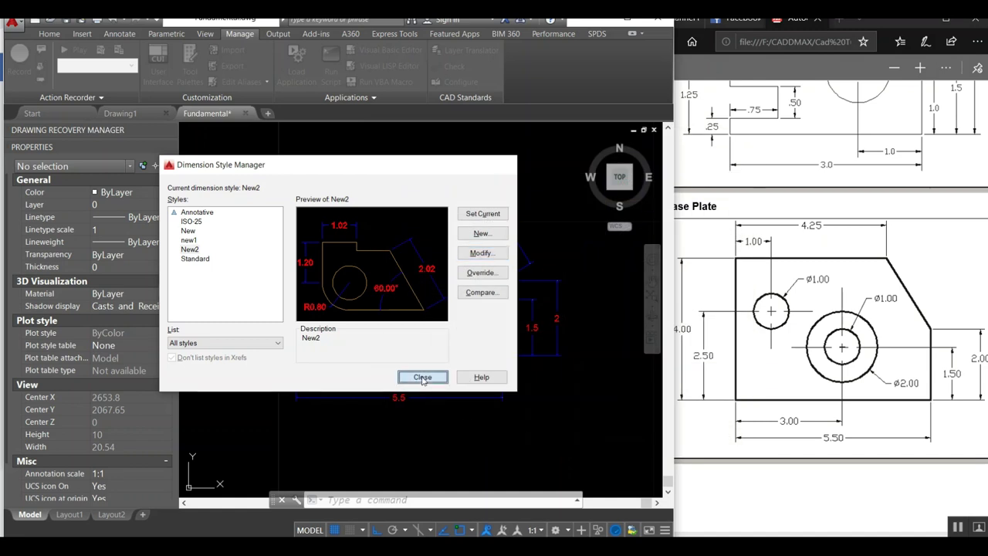
{"action": "left_click", "coordinate": [423, 377]}
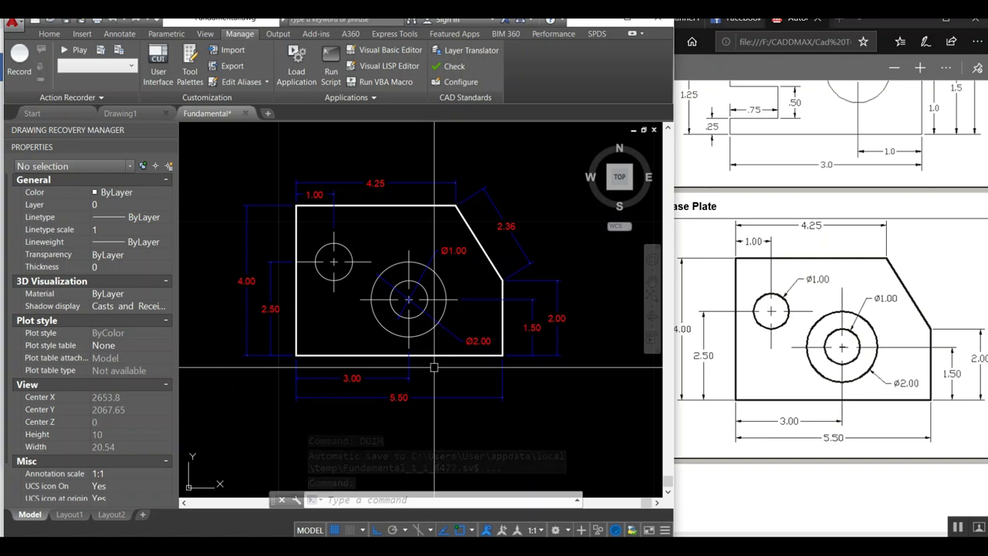
Place a Ø1.00 diameter dimension above the small left circle using DIMDIA.
{"action": "type", "text": "DIMDIA"}
{"action": "key", "text": "Return"}
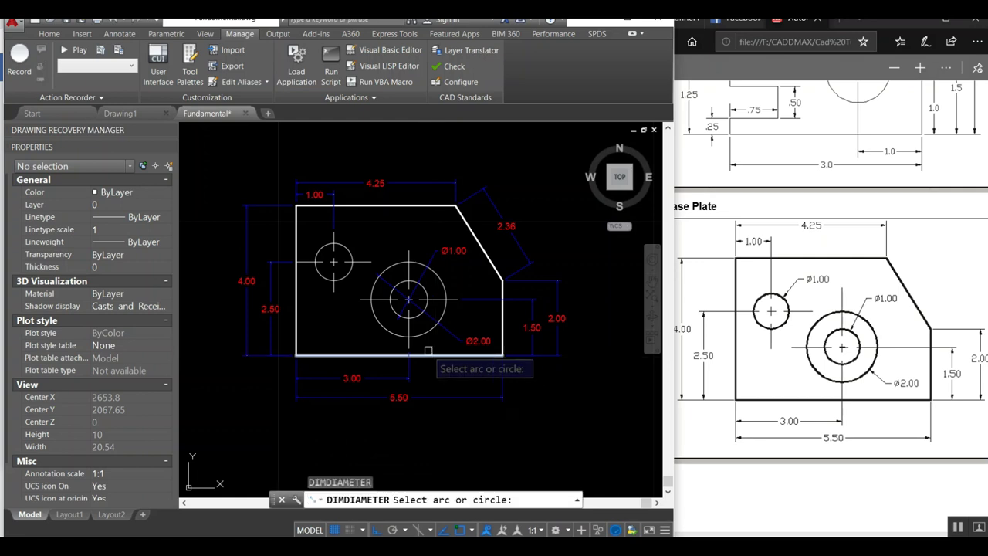
{"action": "left_click", "coordinate": [343, 249]}
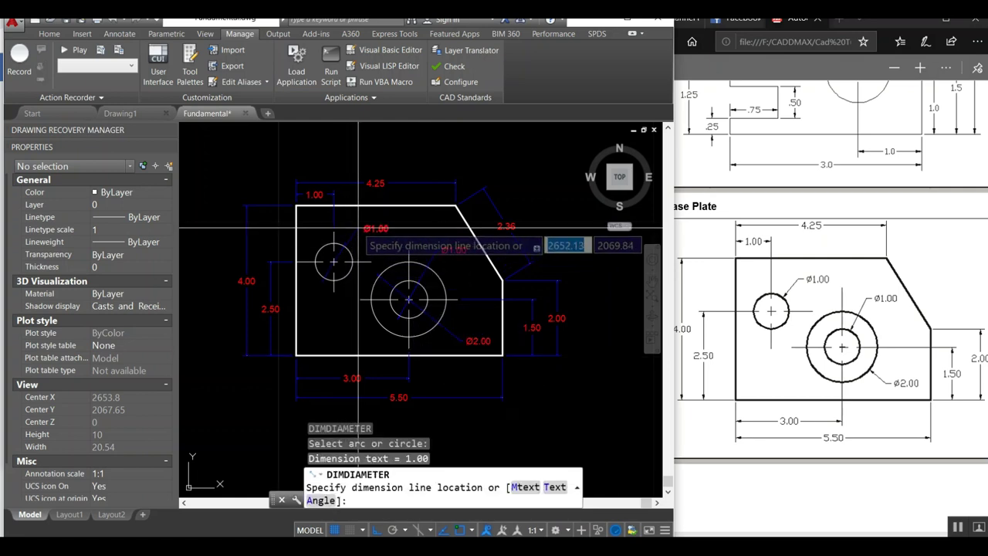
{"action": "left_click", "coordinate": [359, 228]}
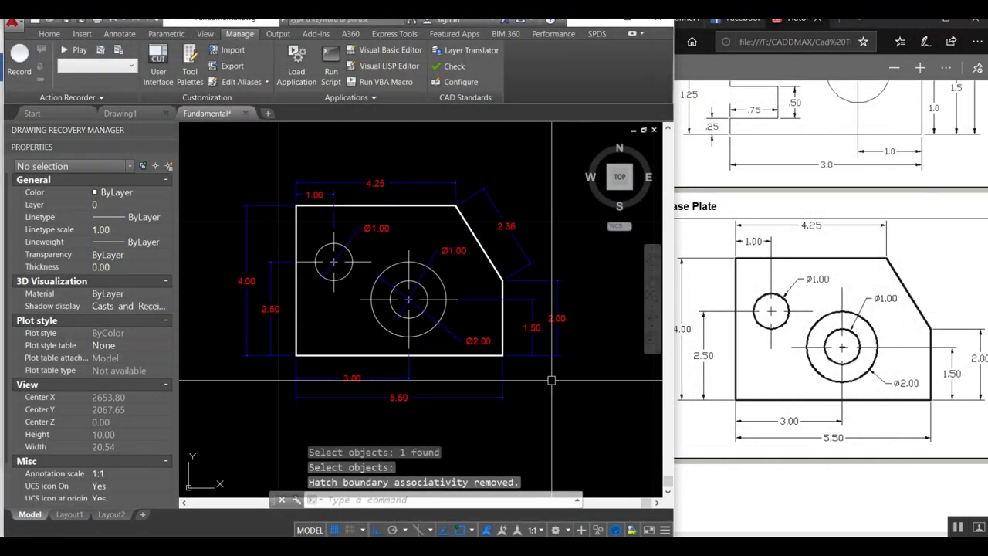
Shift the view up slightly and delete the 2.36 aligned dimension with ERASE.
{"action": "middle_click_drag", "start_coordinate": [551, 380], "coordinate": [566, 401]}
{"action": "scroll", "coordinate": [883, 328], "scroll_direction": "down", "scroll_amount": 1}
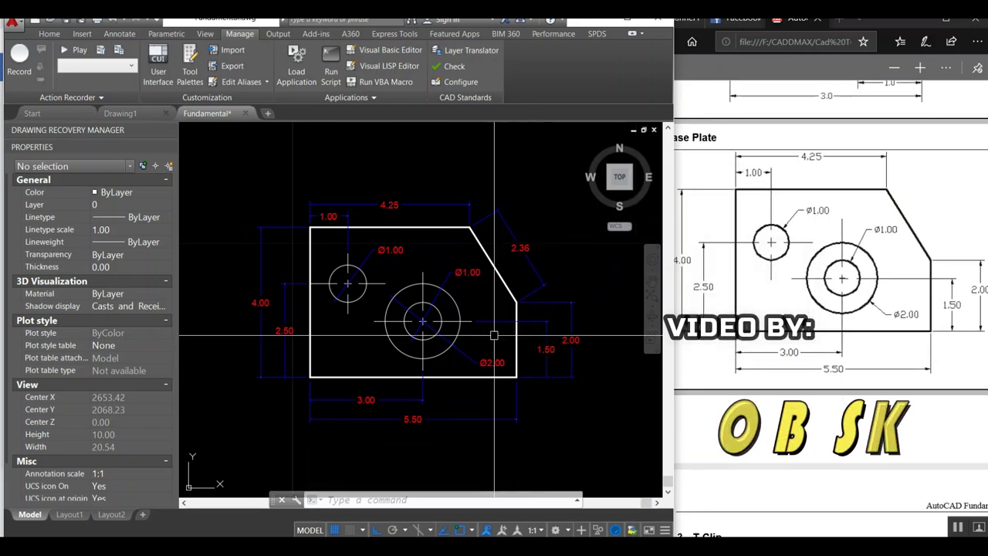
{"action": "middle_click_drag", "start_coordinate": [494, 336], "coordinate": [495, 317]}
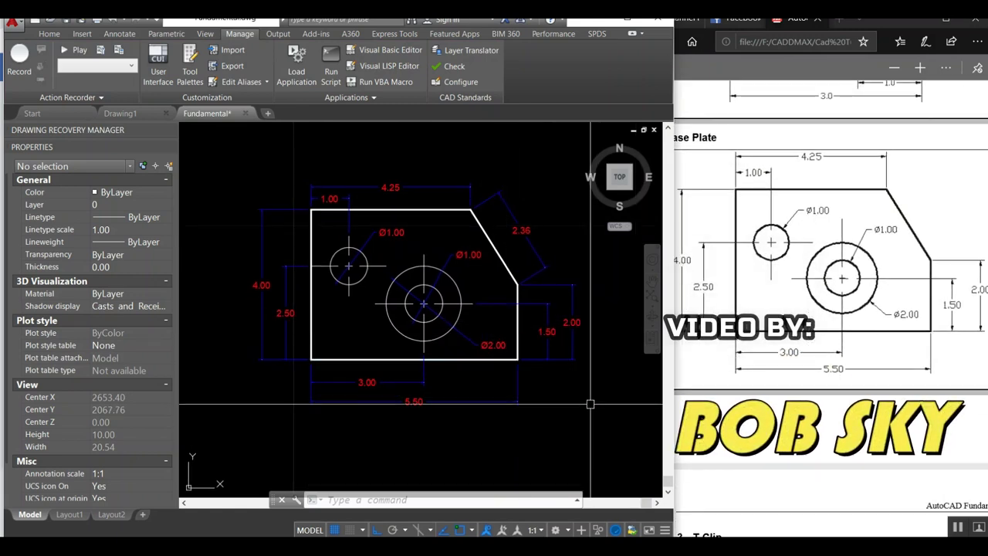
{"action": "type", "text": "e"}
{"action": "key", "text": "Return"}
{"action": "left_click", "coordinate": [517, 230]}
{"action": "key", "text": "Return"}
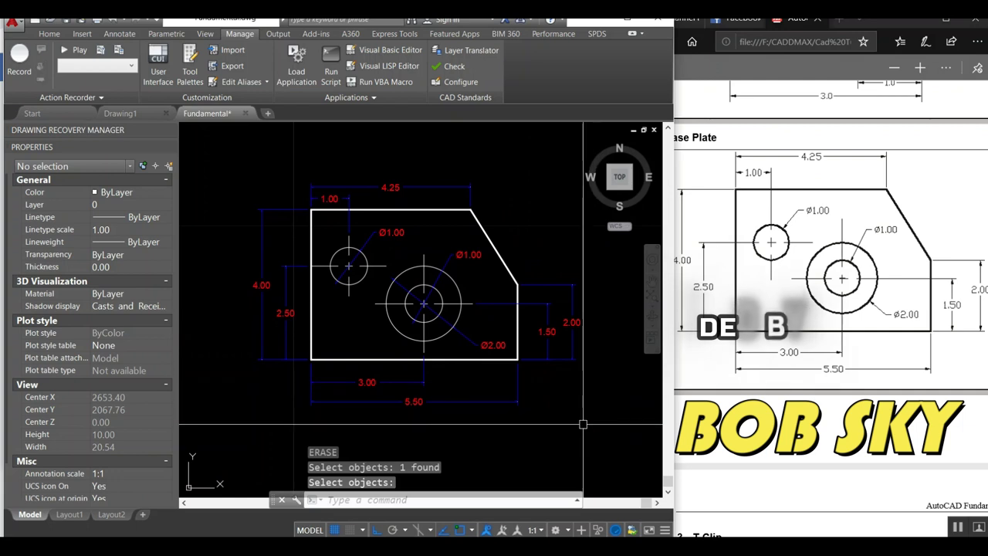